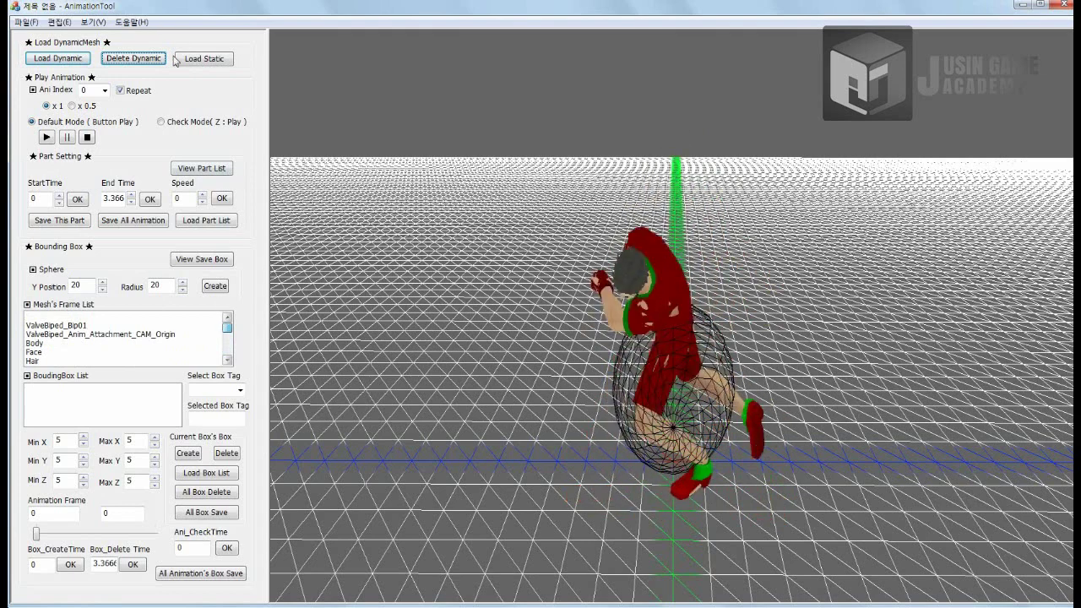
# Load the sword's .x file into the scene as a static mesh
pyautogui.click(194, 60)
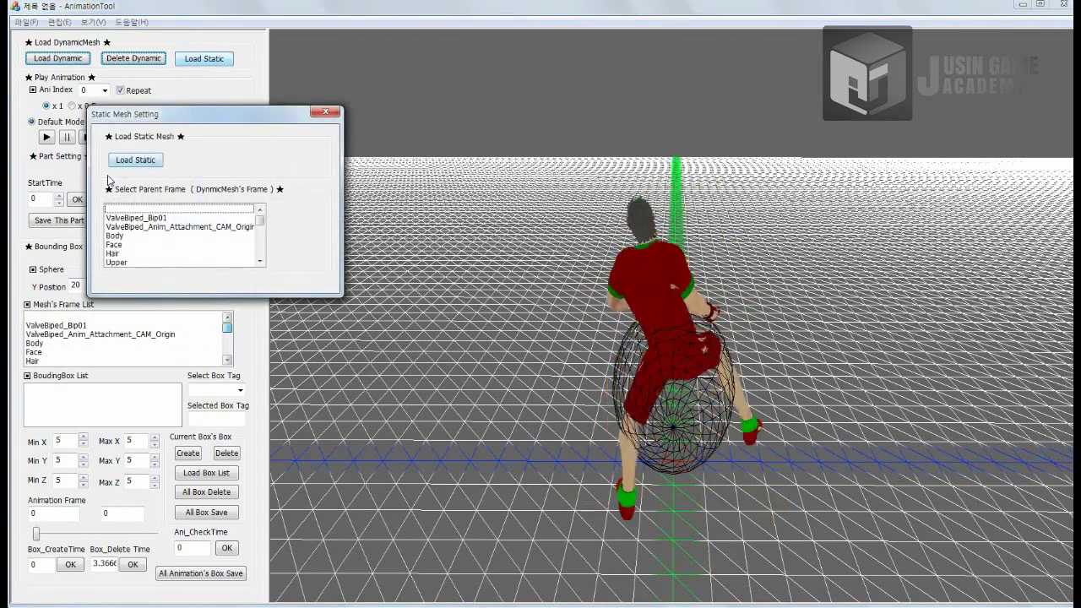
pyautogui.moveTo(259, 222)
pyautogui.mouseDown()
pyautogui.moveTo(260, 246)
pyautogui.moveTo(256, 213)
pyautogui.mouseUp()
pyautogui.click(138, 160)
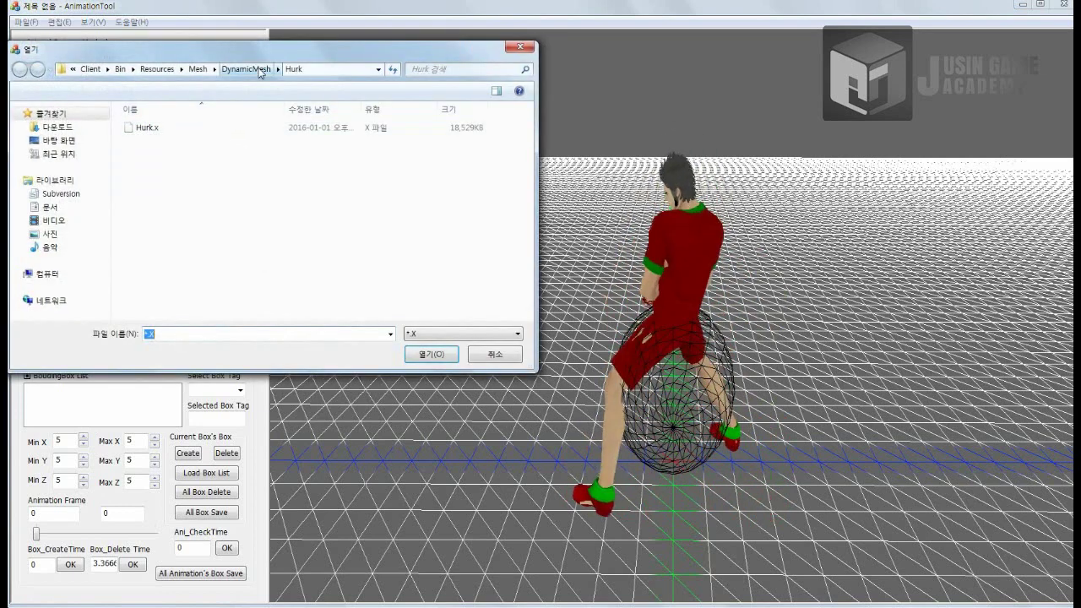
pyautogui.click(258, 71)
pyautogui.doubleClick(194, 193)
pyautogui.doubleClick(188, 145)
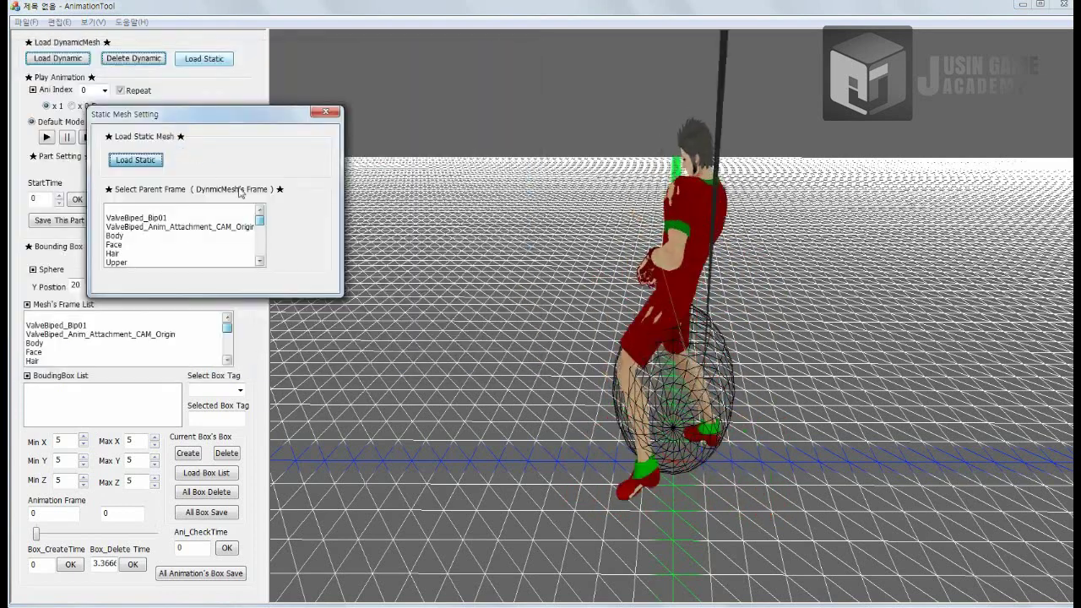
# Attach the sword to the character's ValveBiped_Anim_Attachment_RH parent frame and close the static mesh settings
pyautogui.click(172, 219)
pyautogui.click(196, 227)
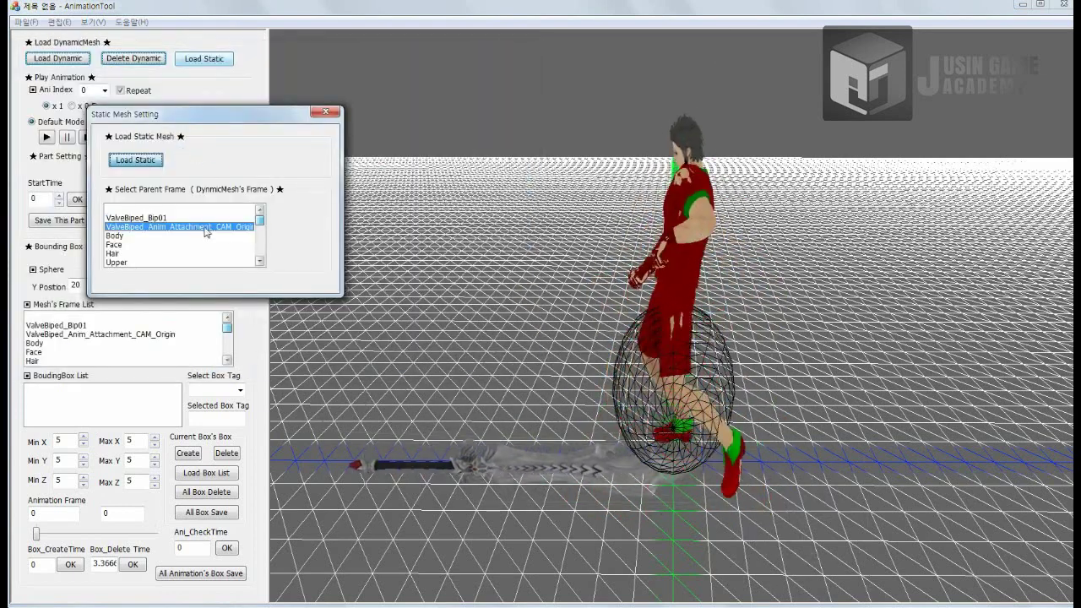
pyautogui.moveTo(260, 221); pyautogui.dragTo(261, 237)
pyautogui.click(205, 230)
pyautogui.click(202, 219)
pyautogui.click(210, 237)
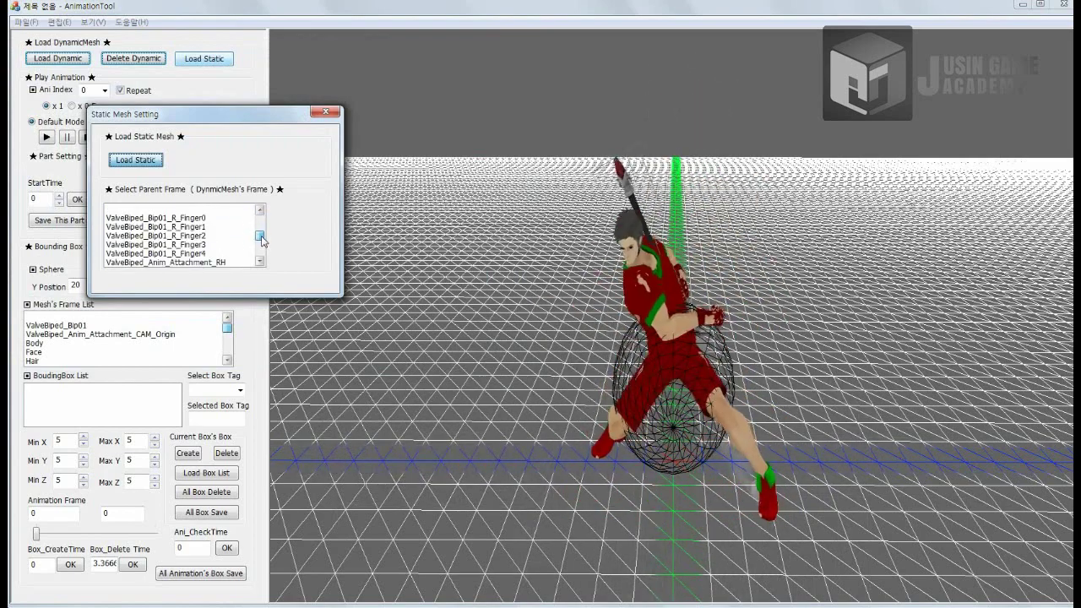
pyautogui.click(216, 263)
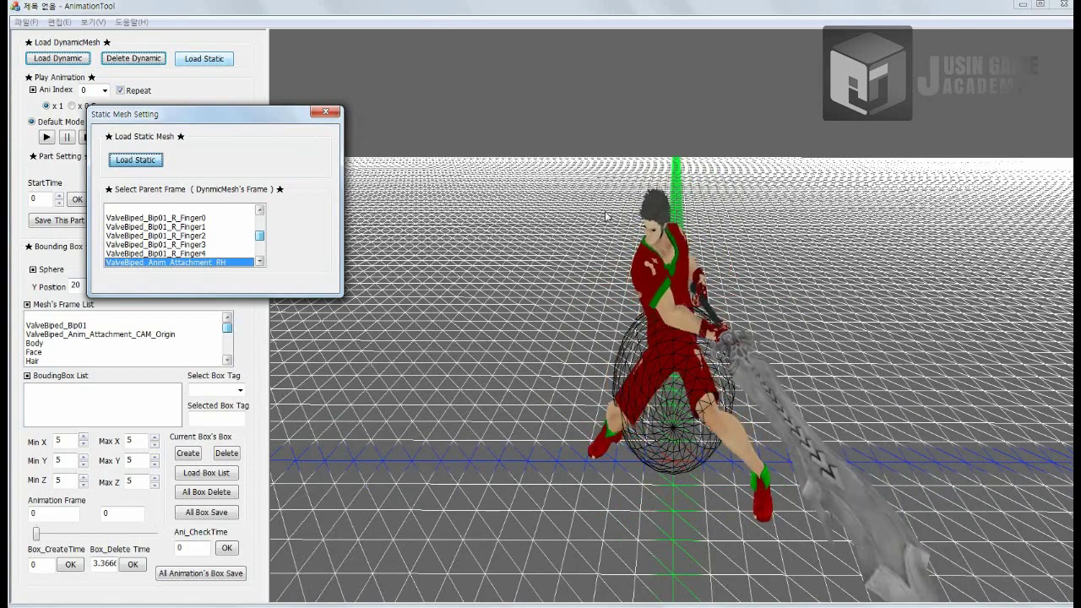
pyautogui.click(325, 111)
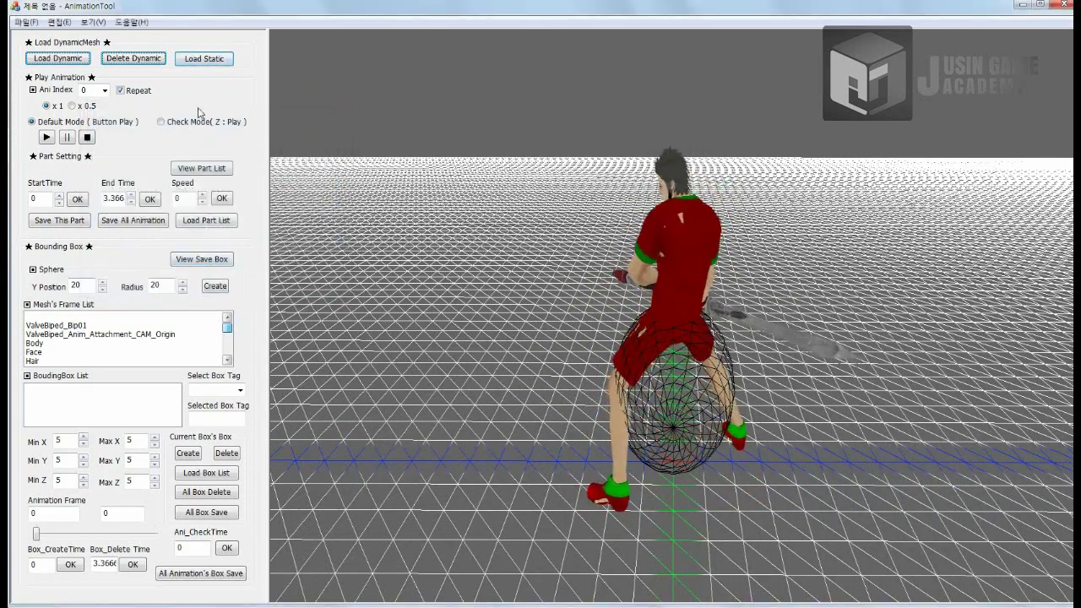
# Preview the character with the sword in several animations, including indexes 2, 27 and 53
pyautogui.click(107, 91)
pyautogui.moveTo(105, 119)
pyautogui.mouseDown()
pyautogui.moveTo(104, 305)
pyautogui.moveTo(107, 107)
pyautogui.mouseUp()
pyautogui.click(89, 120)
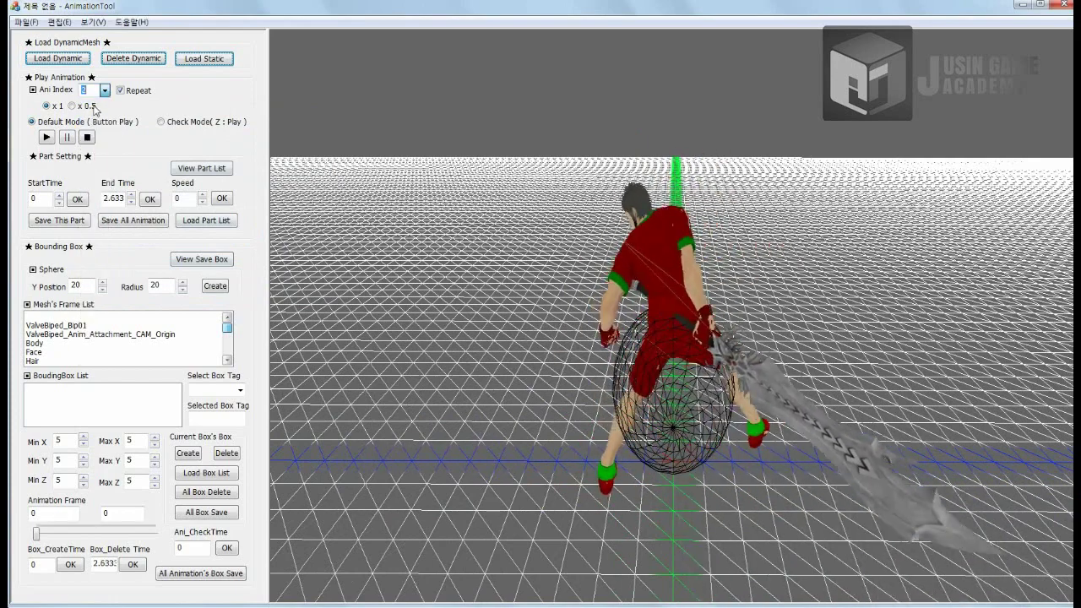
pyautogui.click(104, 91)
pyautogui.click(89, 164)
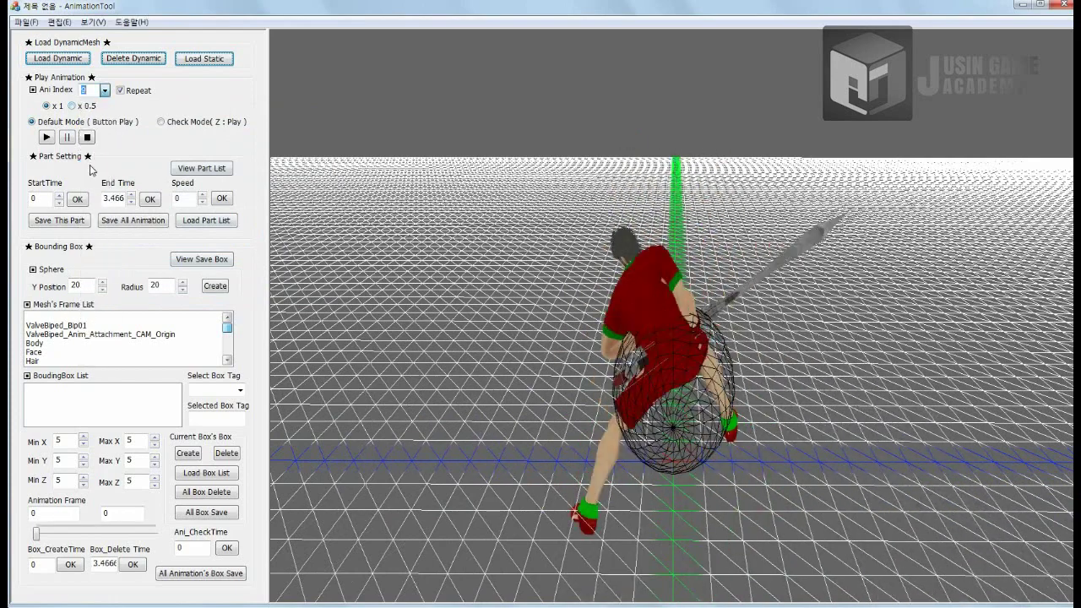
pyautogui.click(105, 90)
pyautogui.click(90, 267)
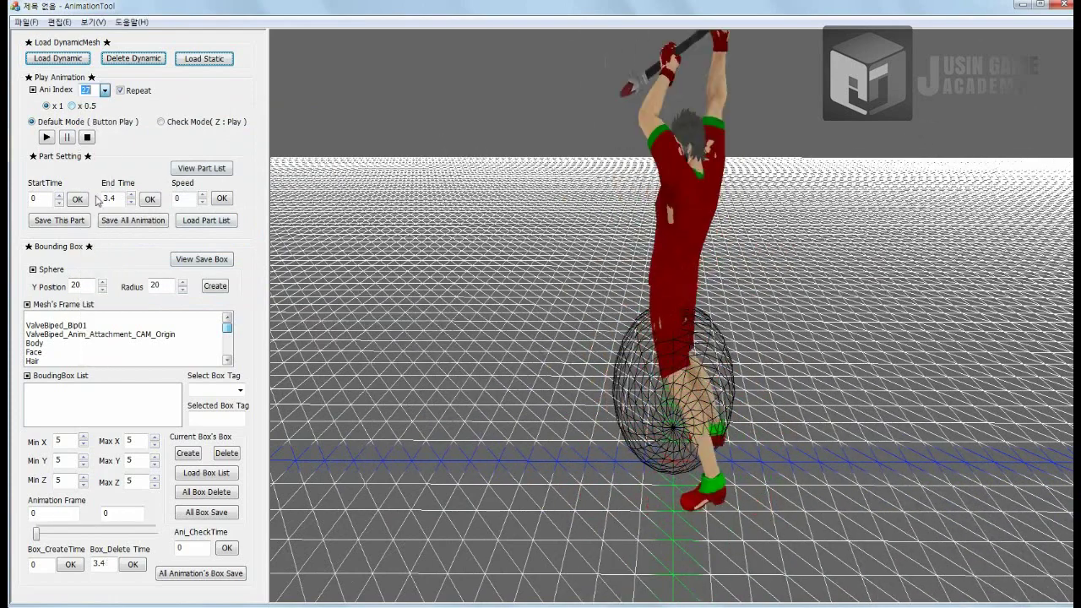
pyautogui.click(105, 90)
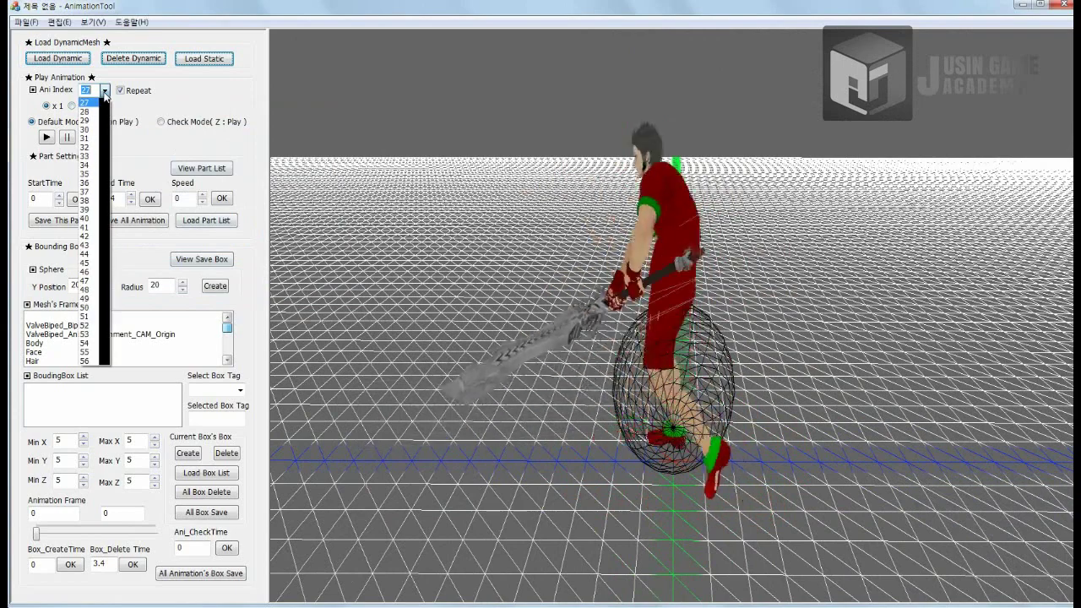
pyautogui.click(89, 334)
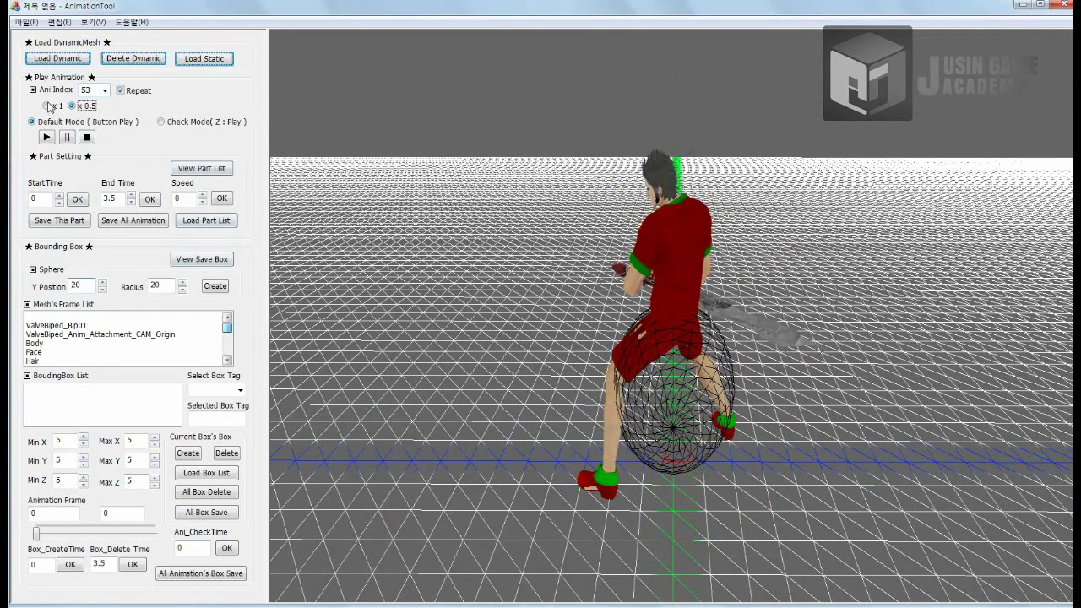
# Compare x 0.5 and x 1 playback speed on animations 53 and 55, ending with animation 55 playing at x 1
pyautogui.click(51, 106)
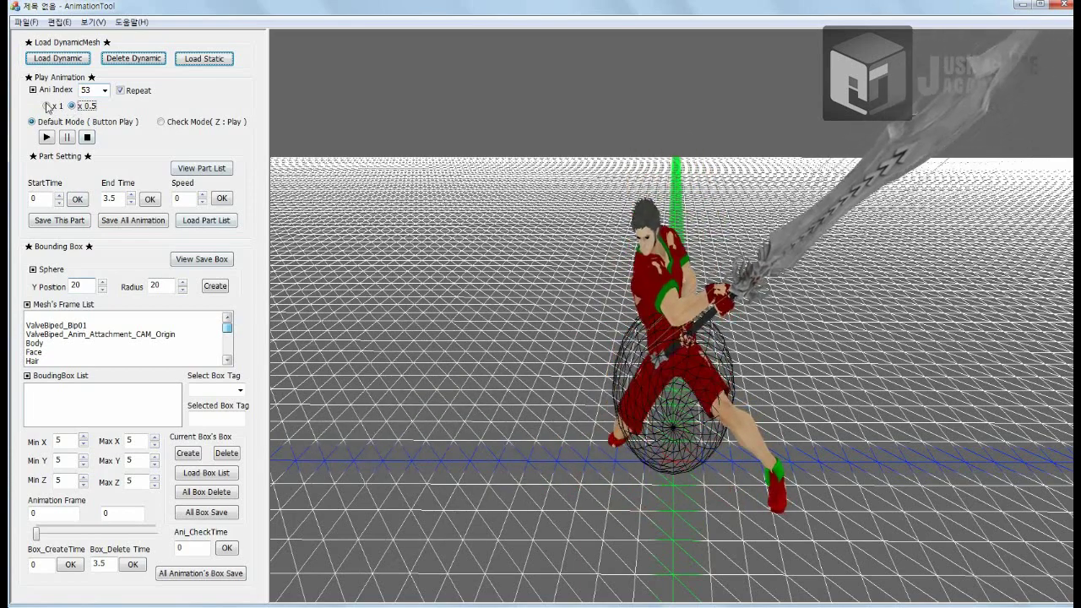
pyautogui.click(105, 91)
pyautogui.click(84, 120)
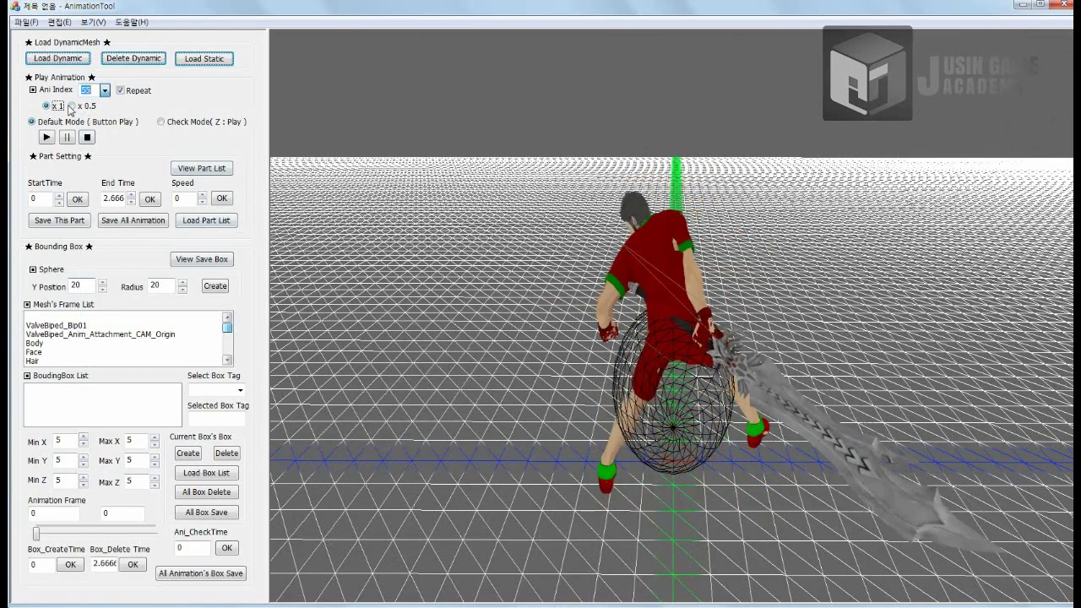
pyautogui.click(72, 106)
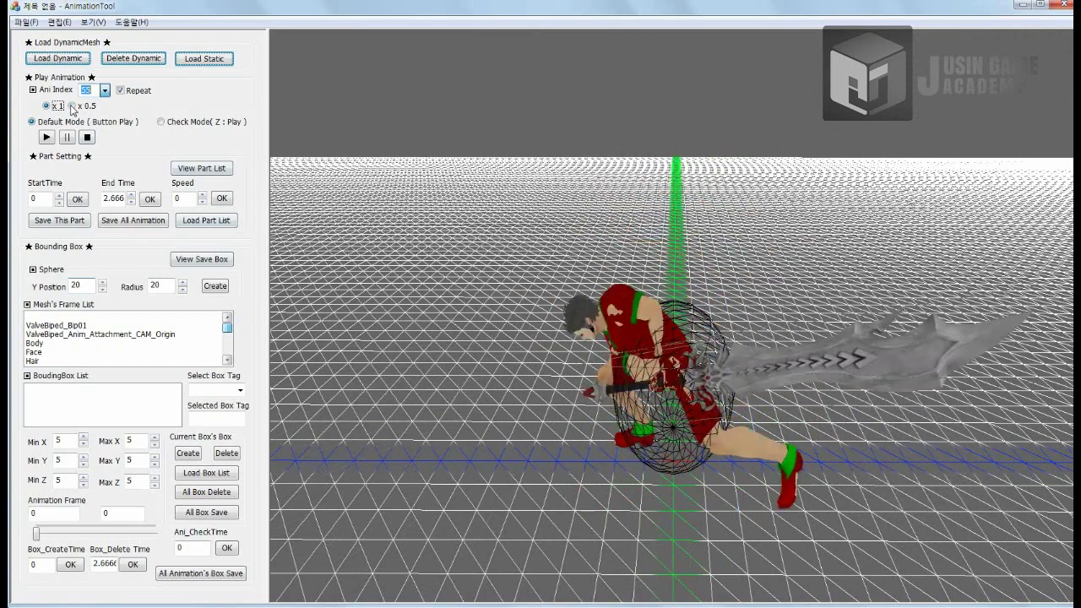
pyautogui.click(46, 107)
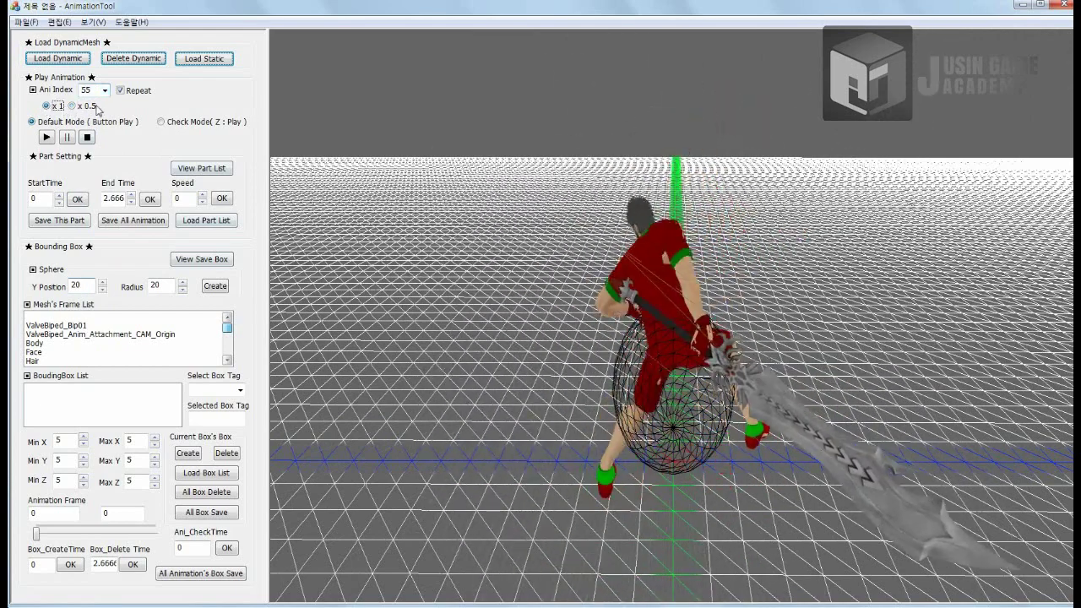
pyautogui.click(49, 140)
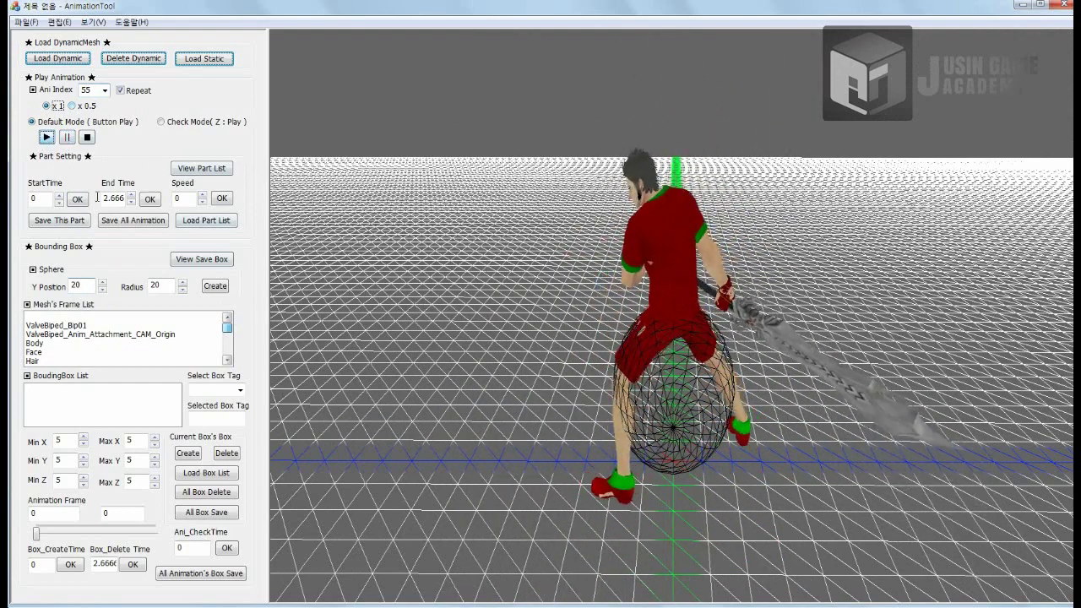
# Switch to animation 39, save its part from 0 to 0.4 at speed 4, and turn off Repeat
pyautogui.click(105, 91)
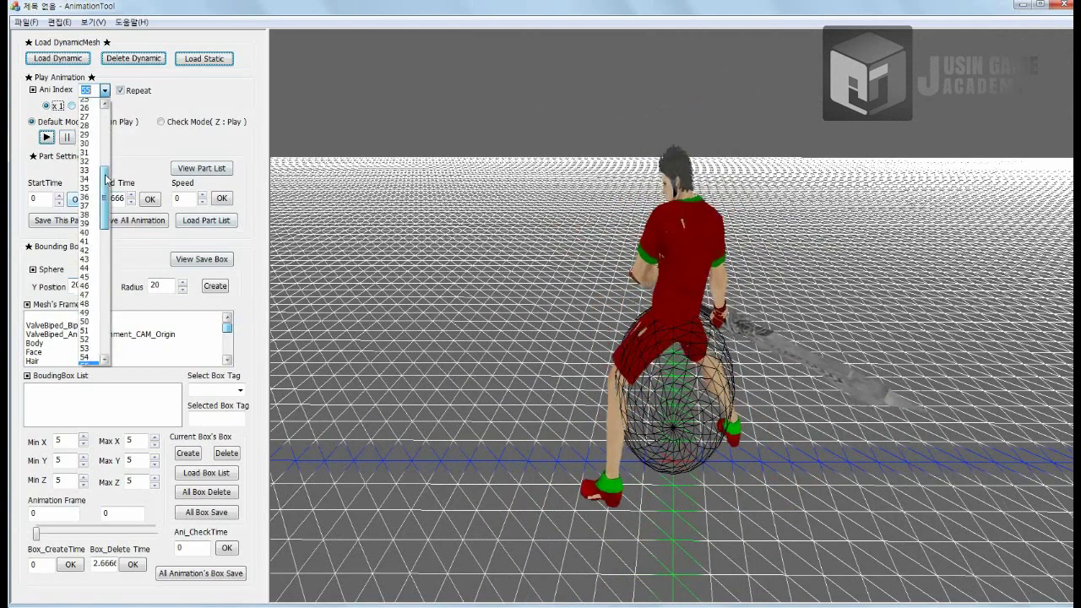
pyautogui.click(89, 225)
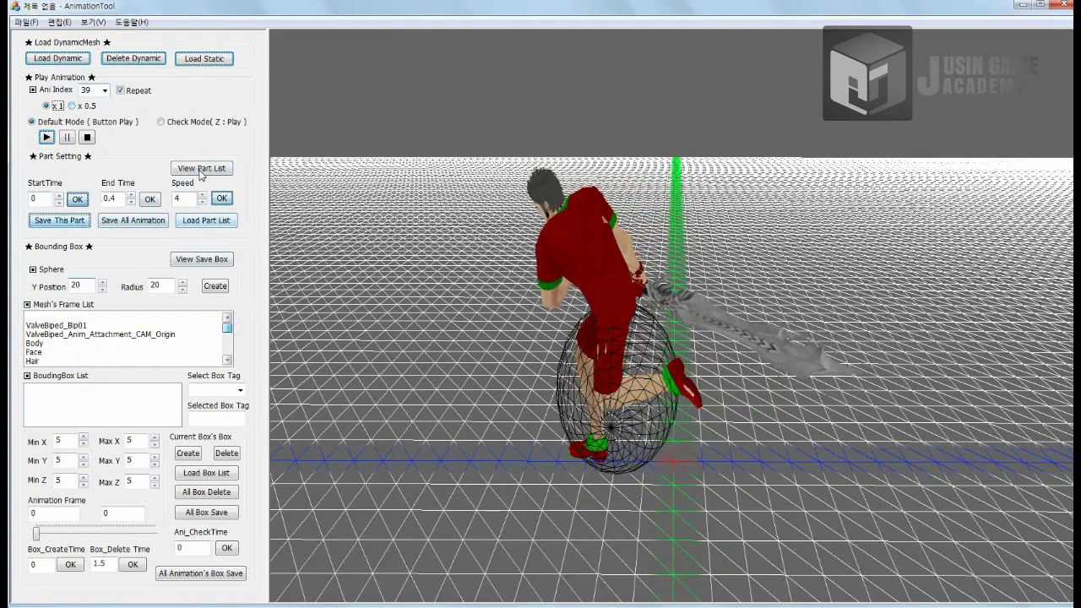
pyautogui.click(121, 90)
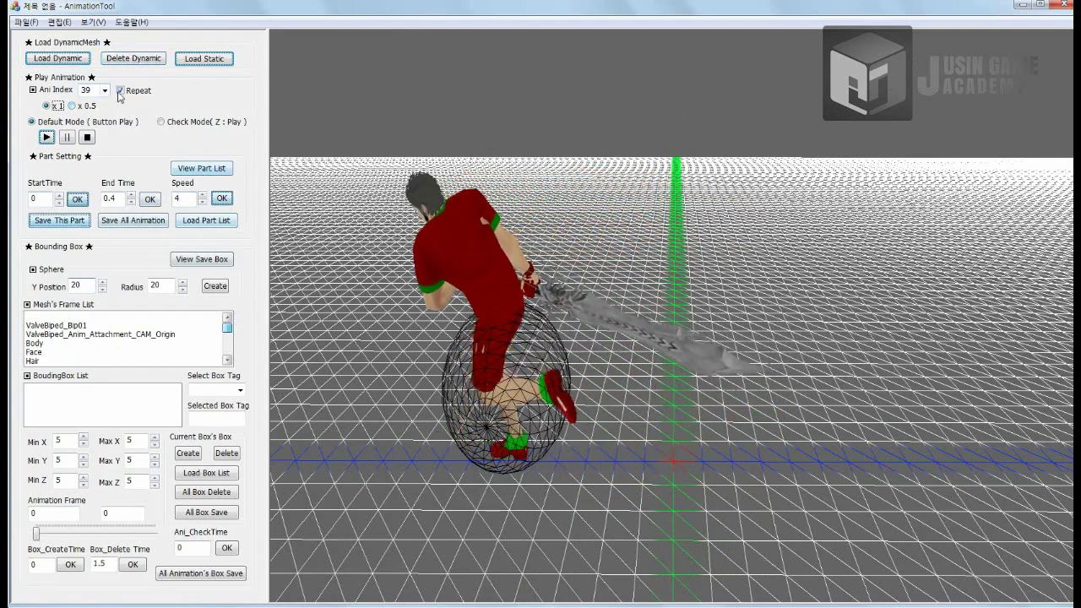
# With the part list open, save two more parts: 0.4 to 0.9 at speed 5 and 0.9 to 1.5 at speed 4
pyautogui.click(211, 169)
pyautogui.moveTo(186, 123); pyautogui.dragTo(151, 300)
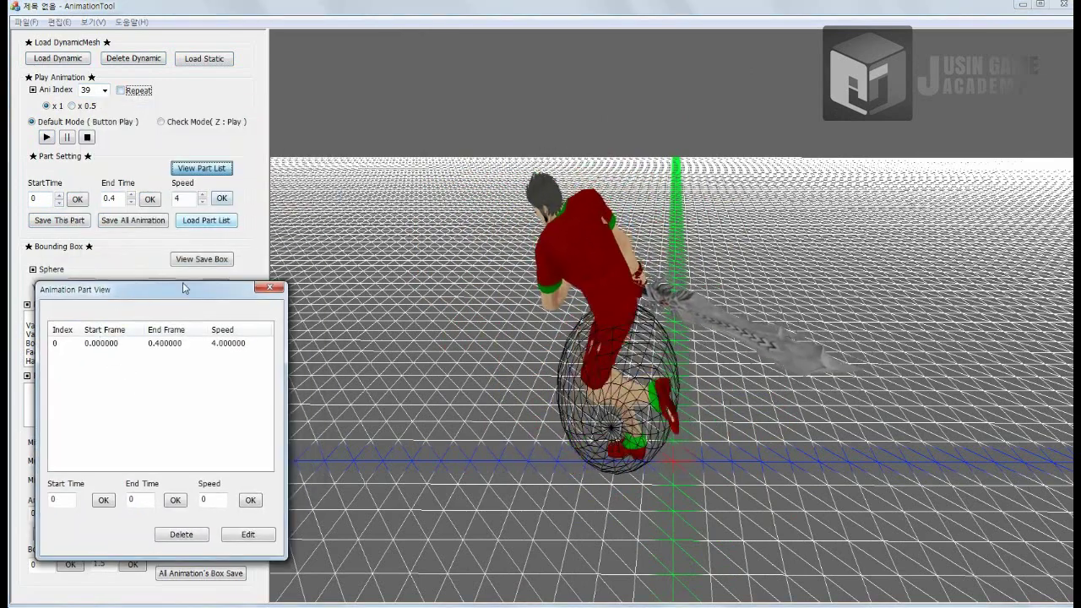
pyautogui.click(60, 195)
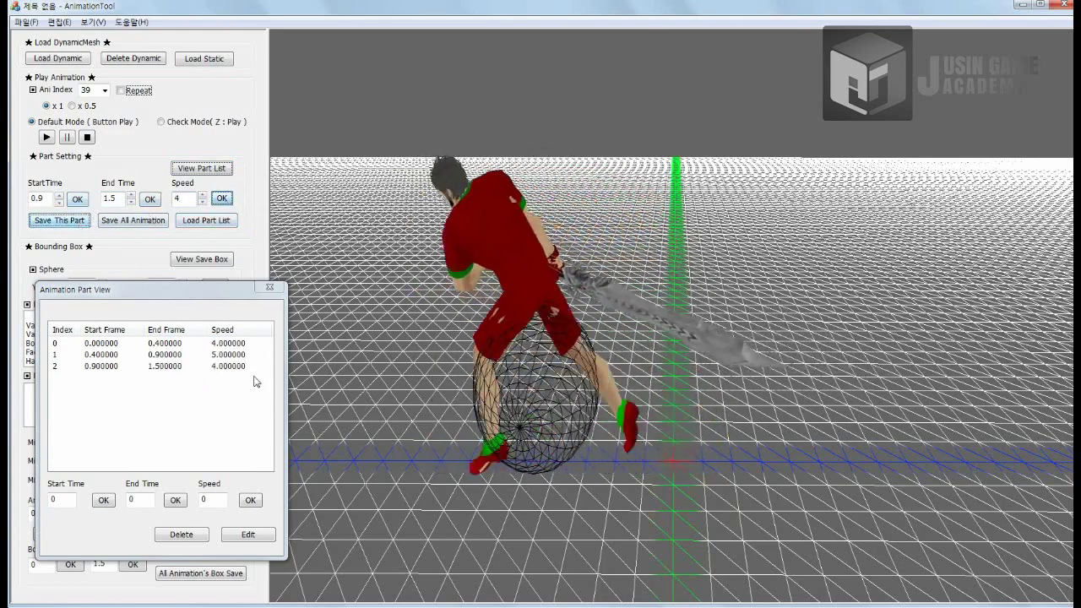
# Set the speed of the animation part with index 2 to 10 and apply the edit
pyautogui.click(61, 345)
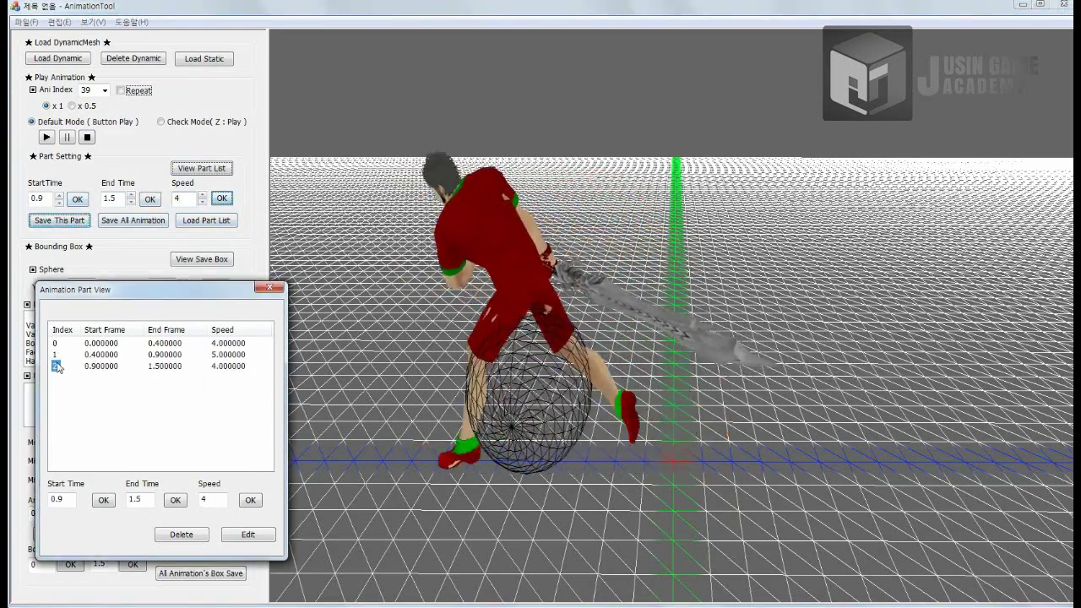
pyautogui.write('10')
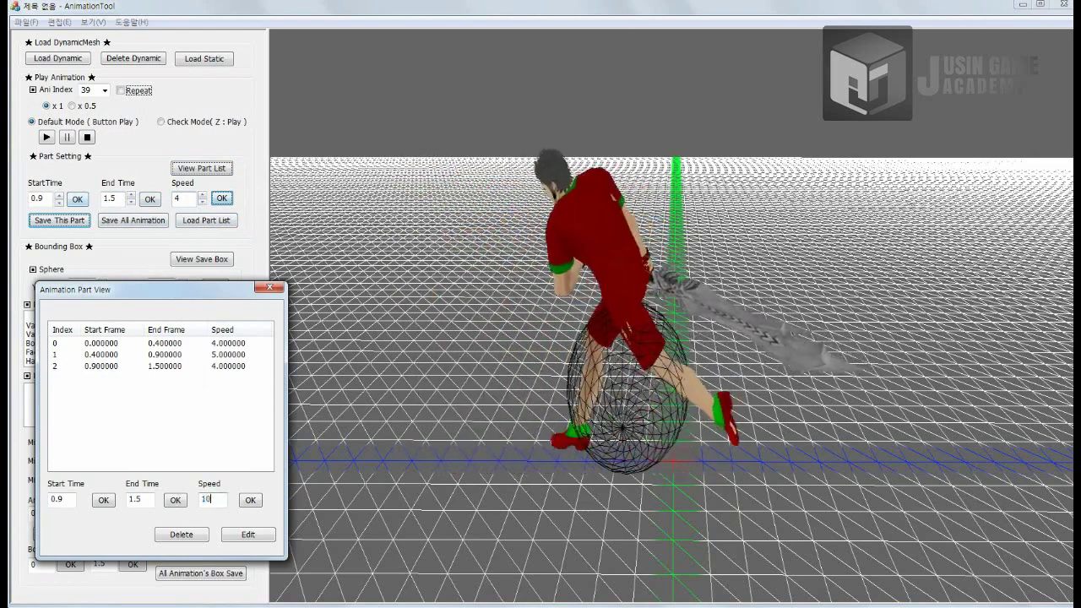
pyautogui.click(250, 502)
pyautogui.click(246, 535)
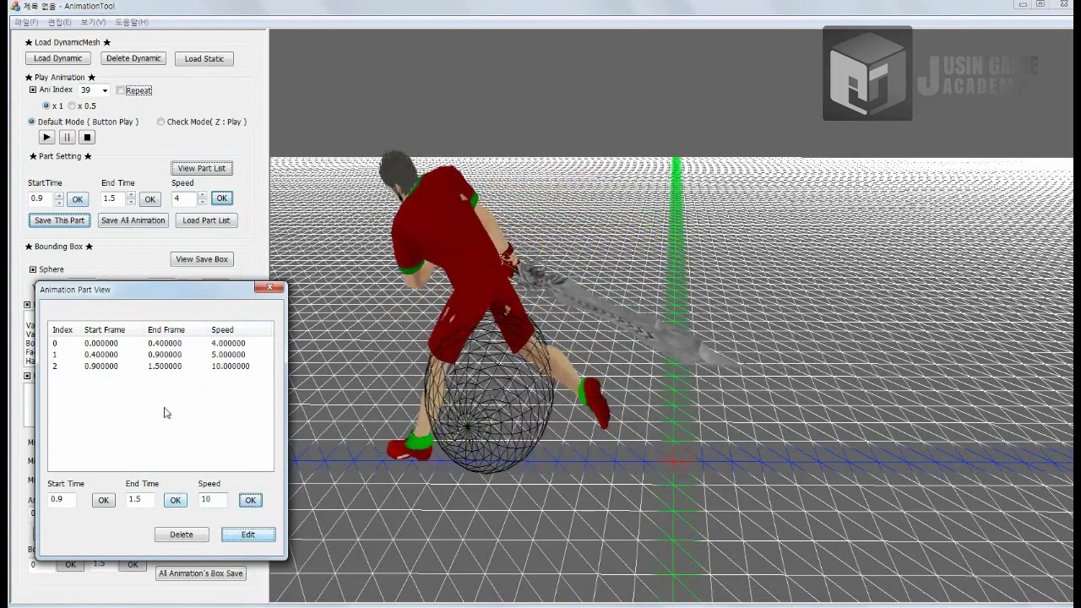
# Set the end time of the animation part with index 1 to 0.7 and apply the edit
pyautogui.click(63, 356)
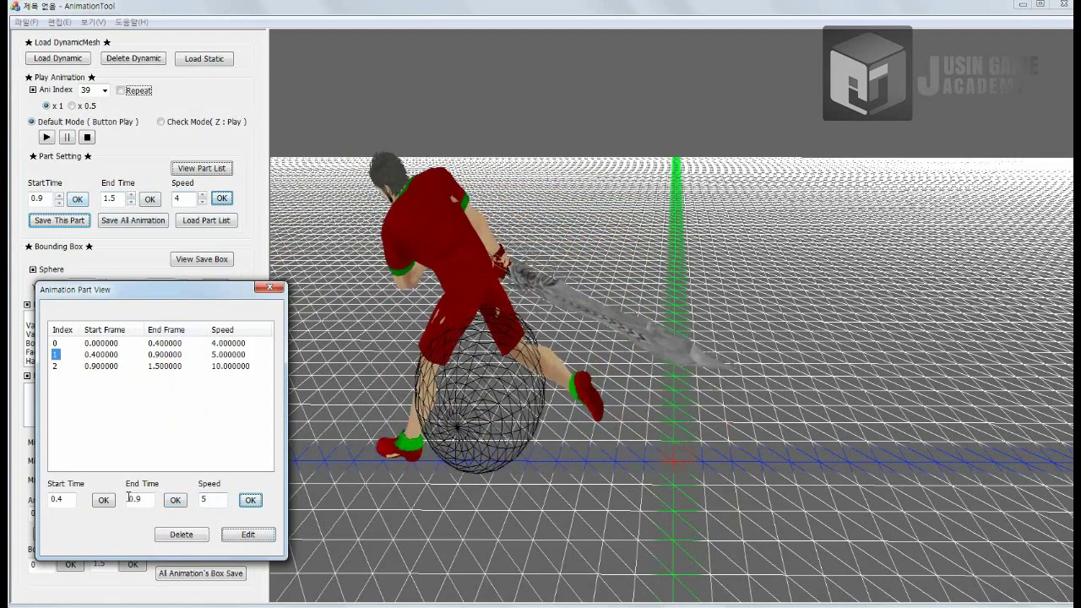
pyautogui.doubleClick(139, 500)
pyautogui.write('0.7')
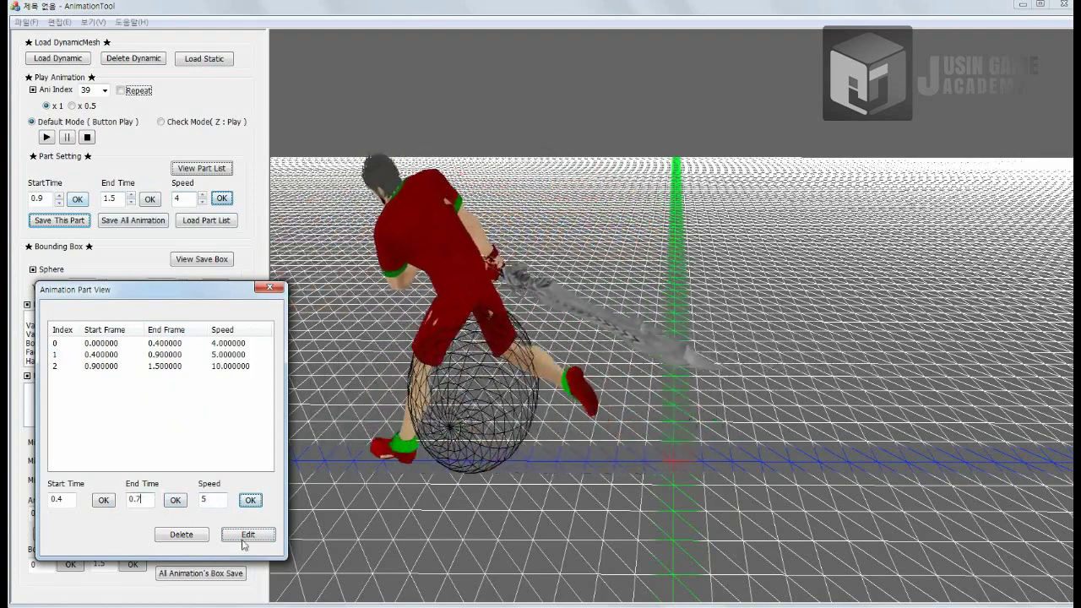
pyautogui.click(175, 500)
pyautogui.click(247, 537)
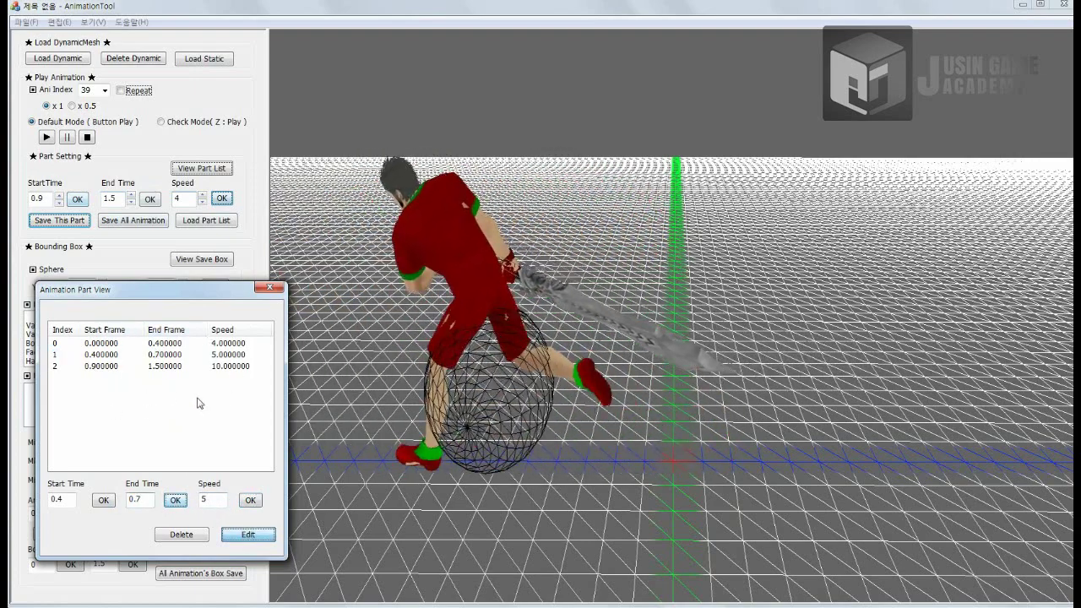
# Delete all animation parts from the part list, from index 2 down to 0, and close the list
pyautogui.click(58, 367)
pyautogui.click(182, 534)
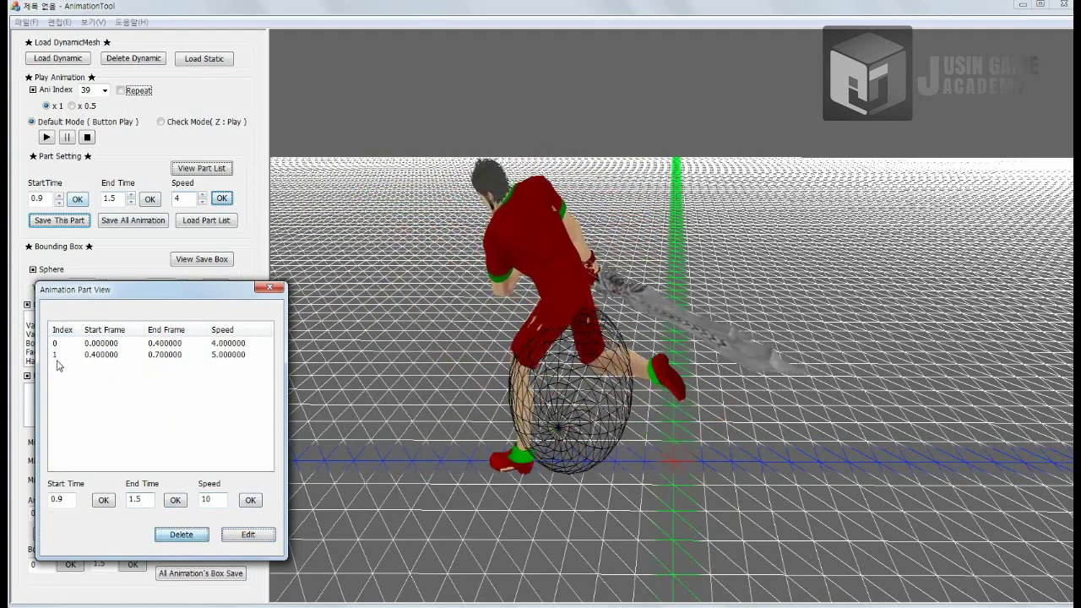
pyautogui.click(56, 355)
pyautogui.click(181, 535)
pyautogui.click(54, 344)
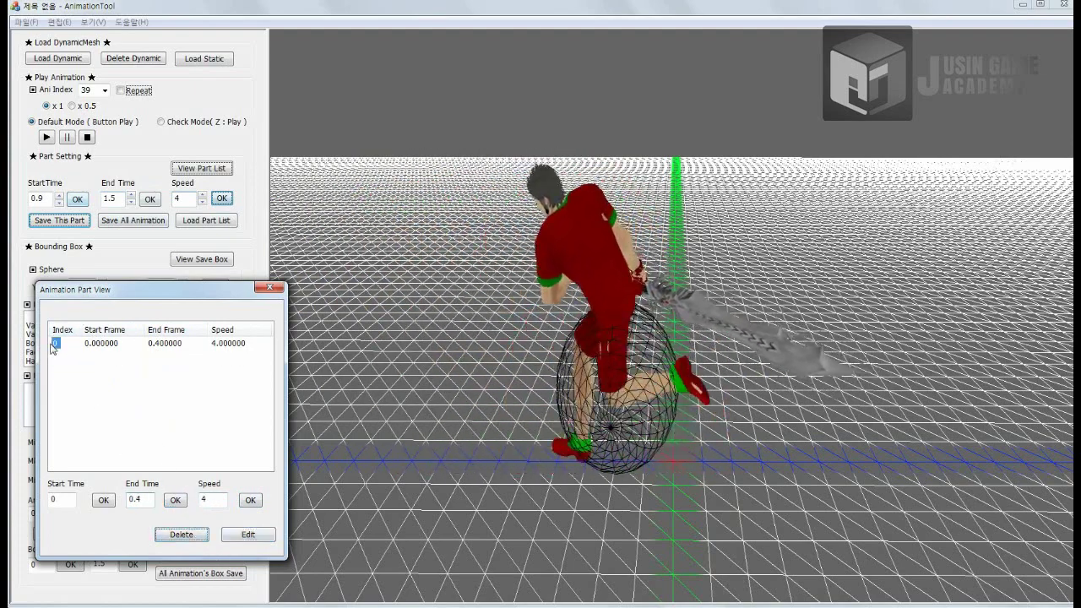
pyautogui.click(182, 535)
pyautogui.click(272, 289)
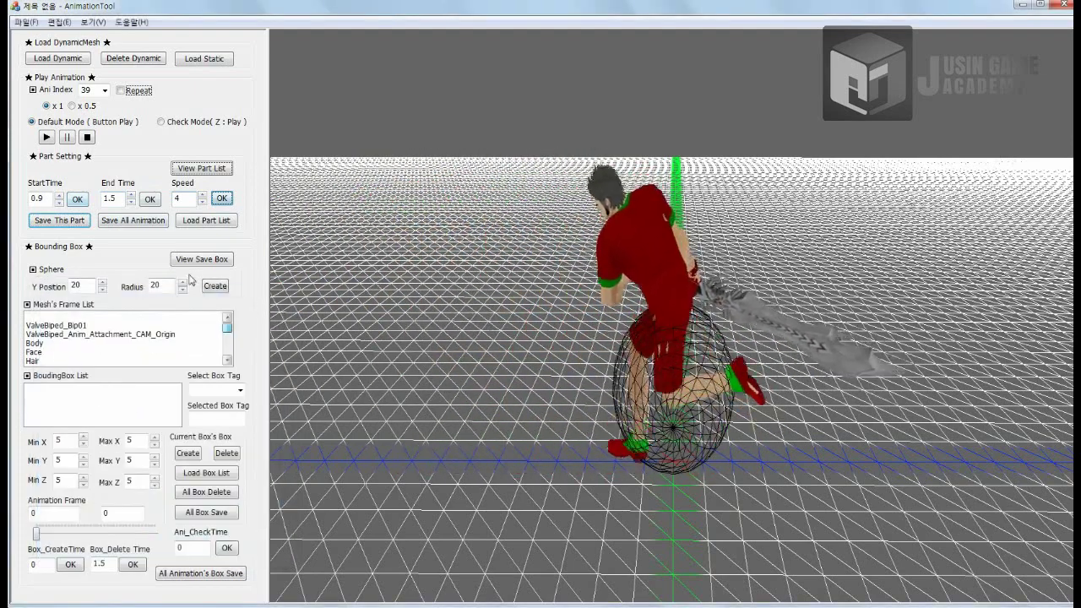
# Create the character's bounding sphere with Y position 50 and radius 30
pyautogui.doubleClick(78, 285)
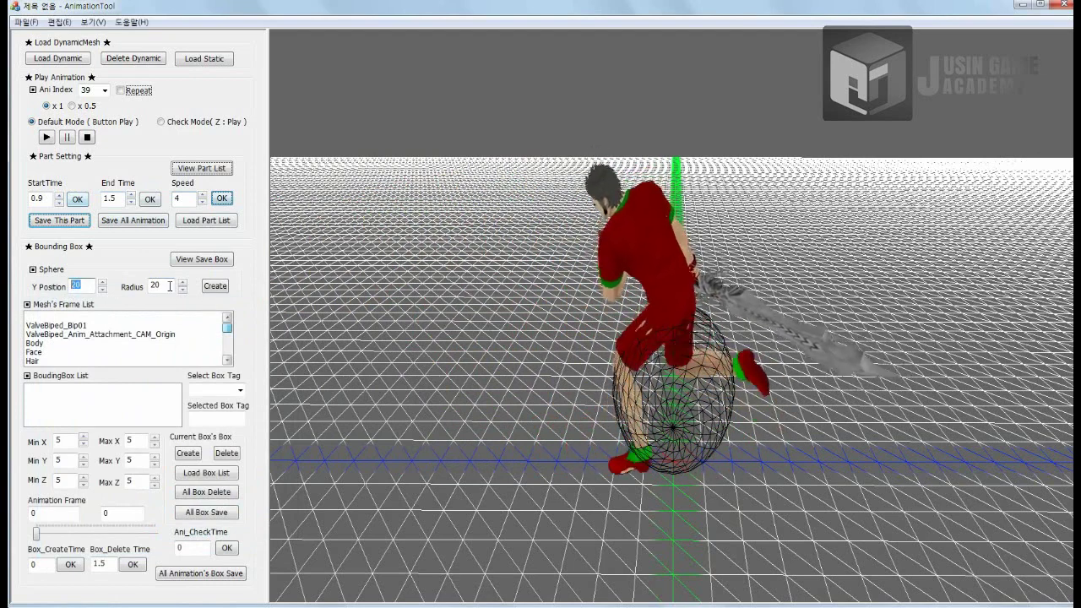
pyautogui.write('50')
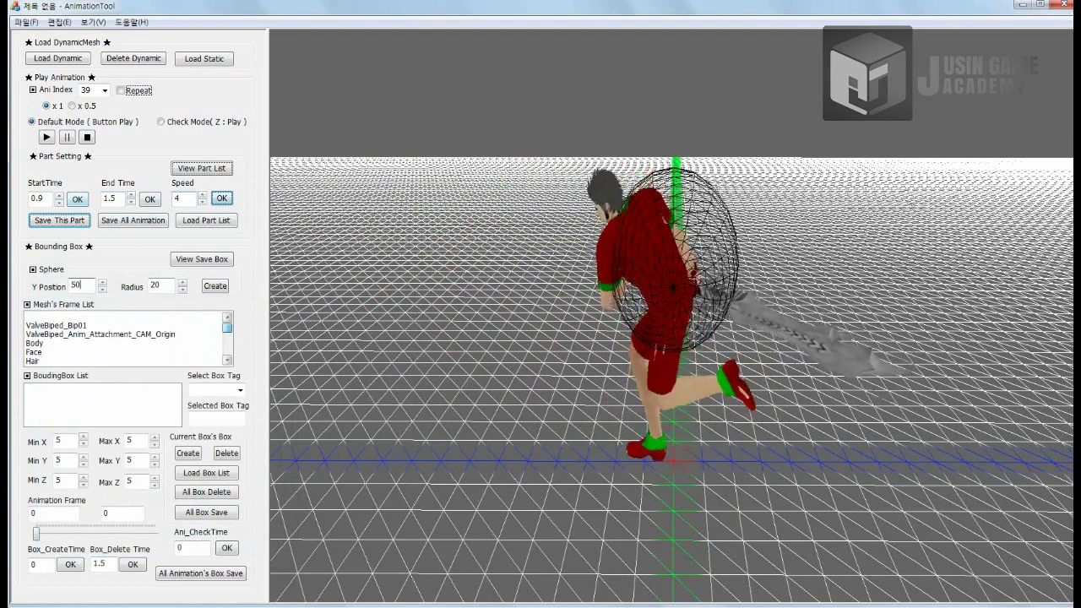
pyautogui.doubleClick(156, 285)
pyautogui.write('30')
pyautogui.click(213, 292)
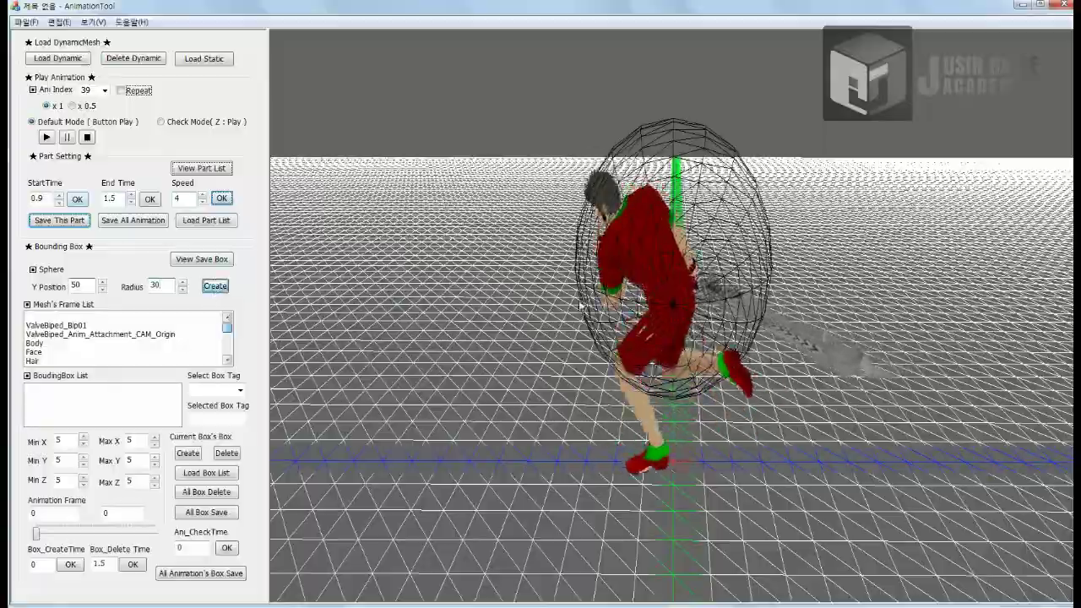
pyautogui.moveTo(779, 316); pyautogui.dragTo(781, 321, button='middle')
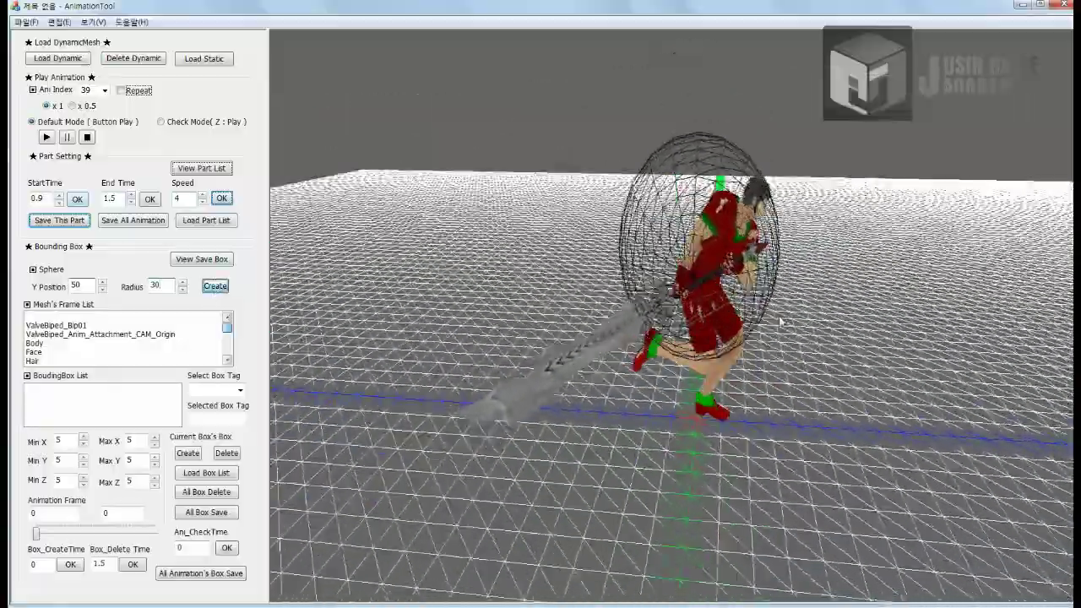
# Set the bounding sphere's Y position to 1 and its radius to 1
pyautogui.scroll(2, 781, 321)
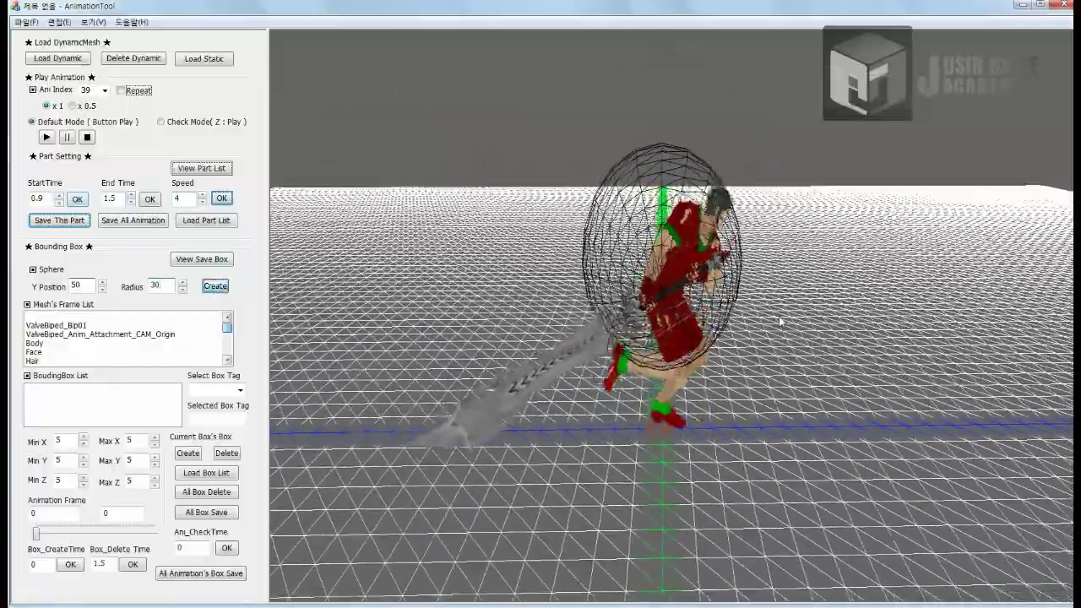
pyautogui.scroll(4, 782, 322)
pyautogui.doubleClick(83, 286)
pyautogui.write('1')
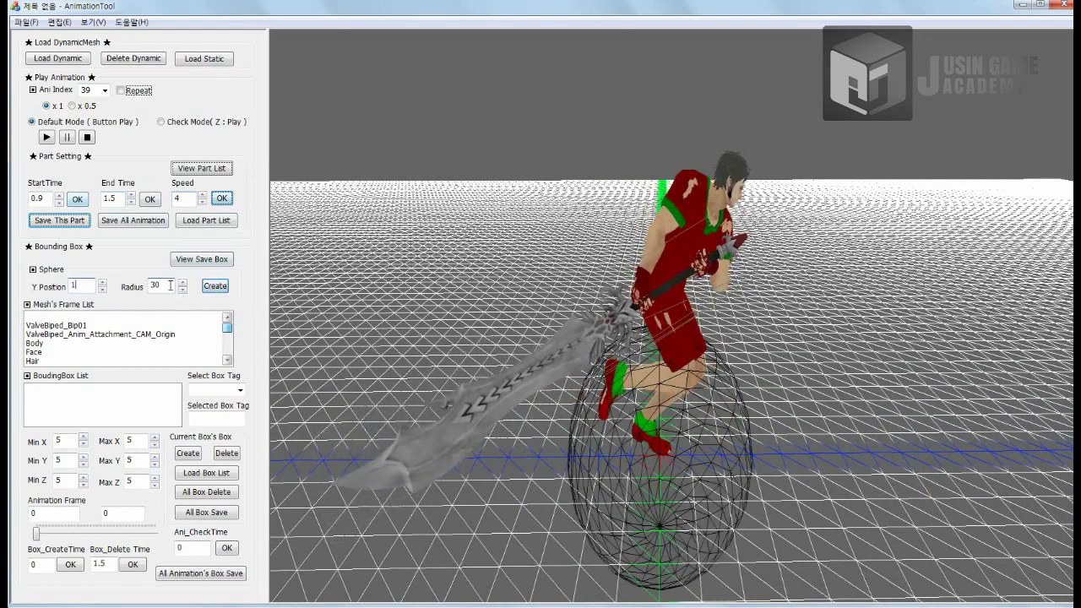
pyautogui.doubleClick(169, 286)
pyautogui.write('1')
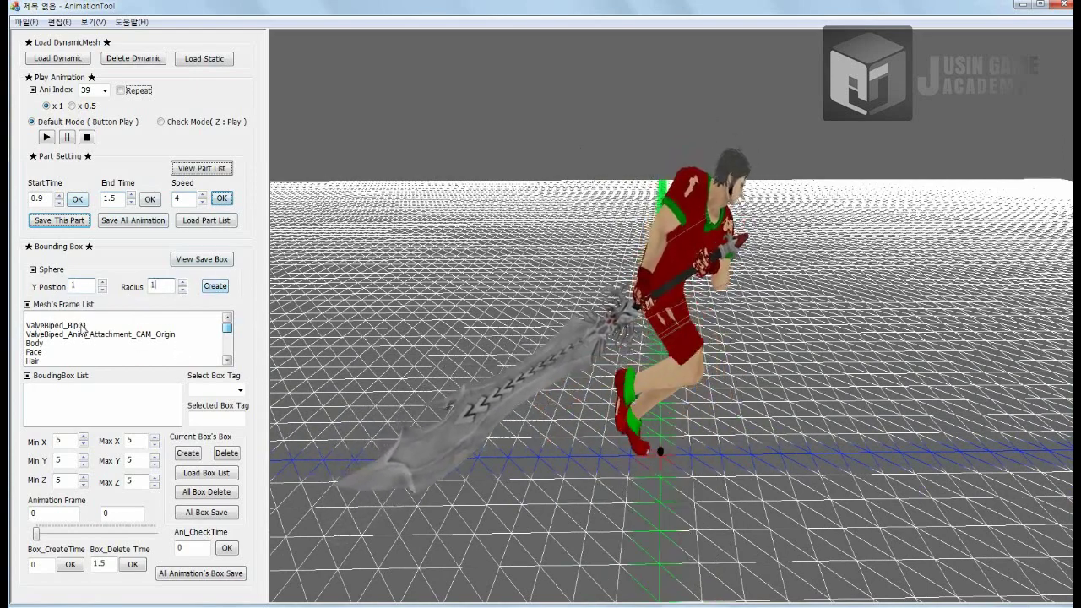
# Create a Box_Attack bounding box on the mesh frame ValveBiped_Bip01_L_Foot
pyautogui.click(158, 345)
pyautogui.click(144, 353)
pyautogui.click(143, 362)
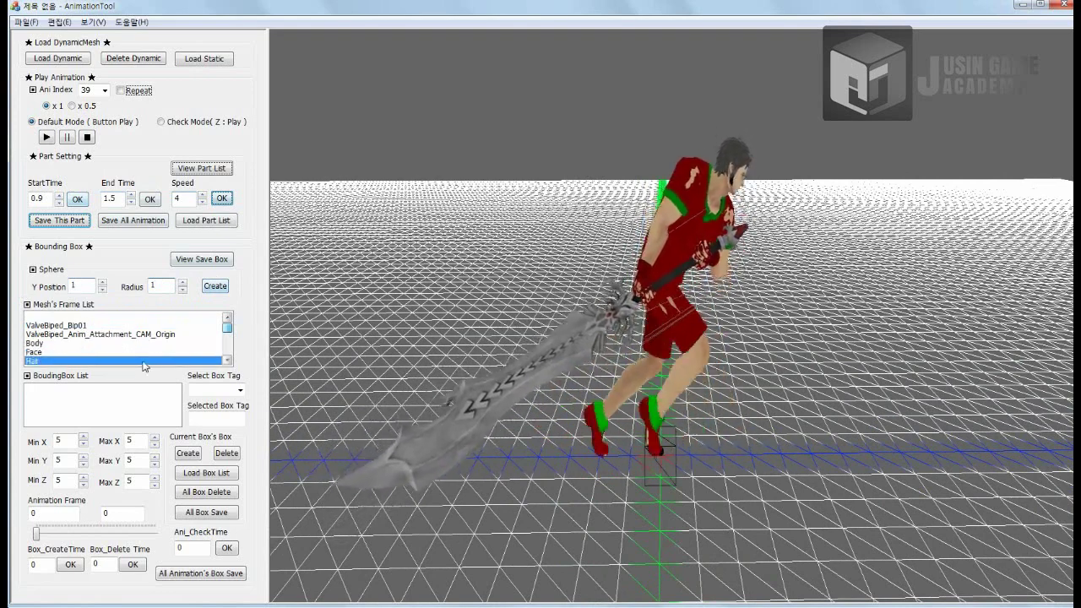
pyautogui.scroll(-2, 223, 355)
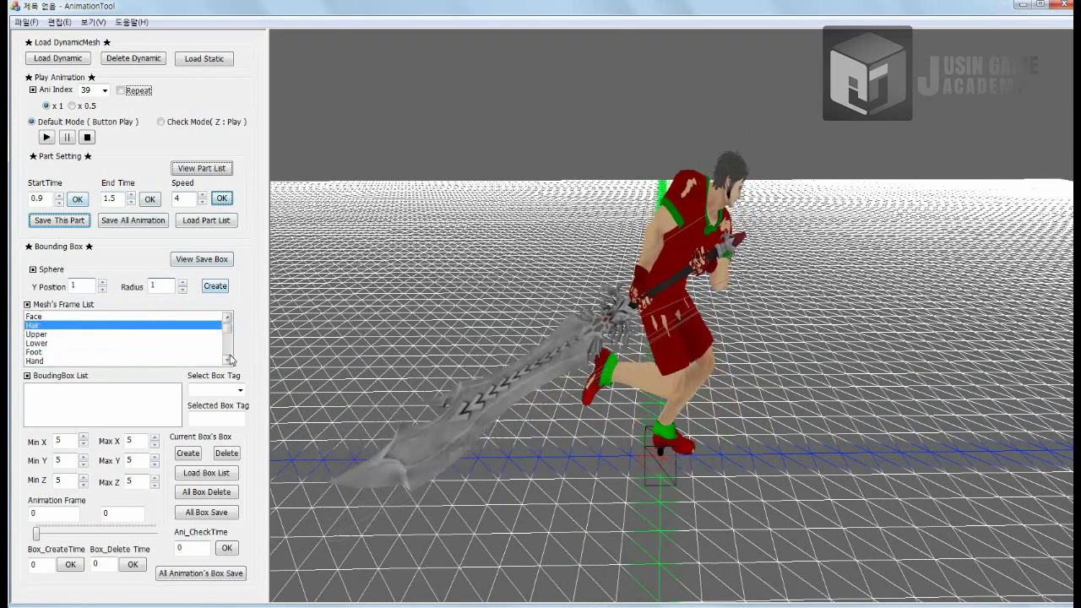
pyautogui.click(112, 362)
pyautogui.scroll(-2, 119, 354)
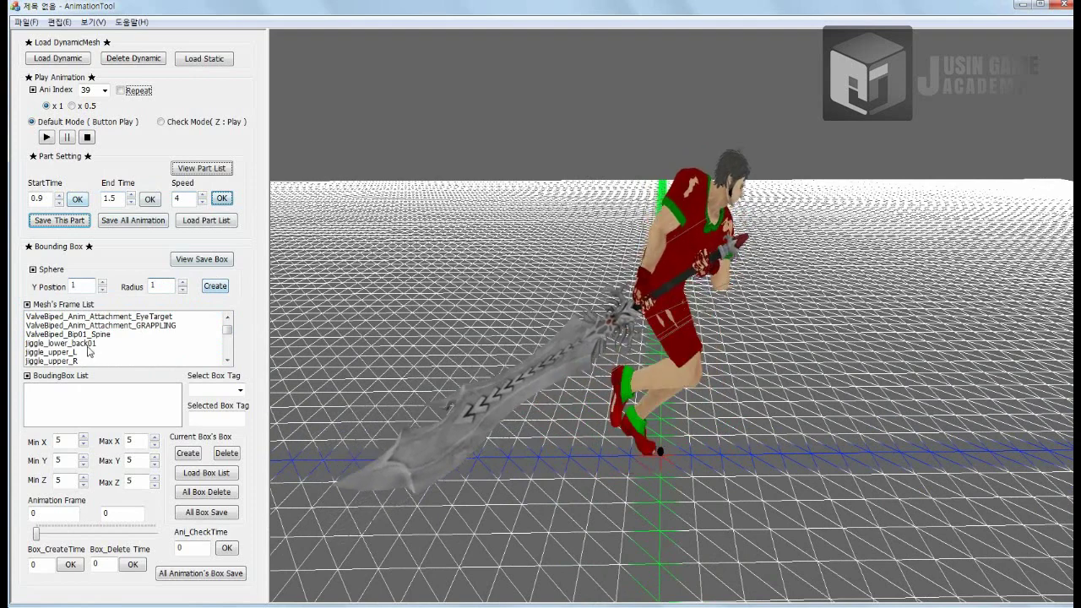
pyautogui.scroll(-4, 83, 348)
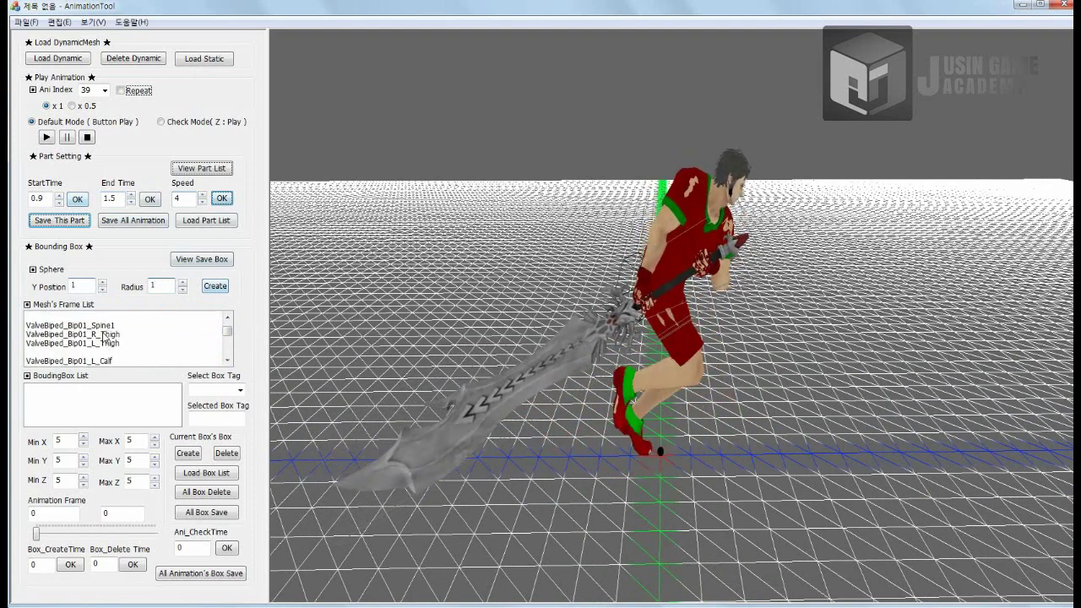
pyautogui.scroll(3, 109, 338)
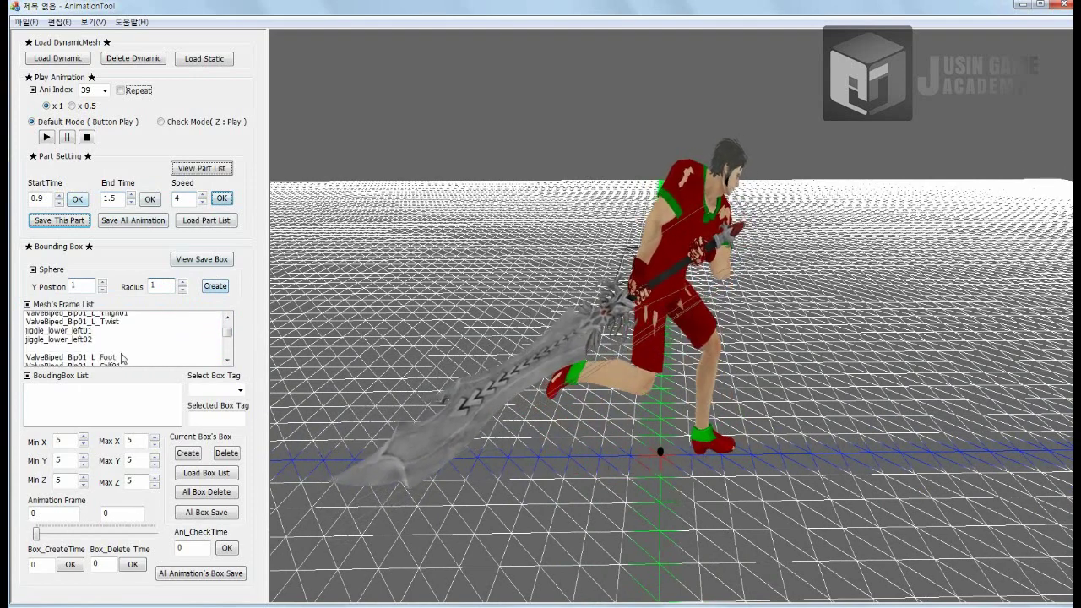
pyautogui.click(112, 344)
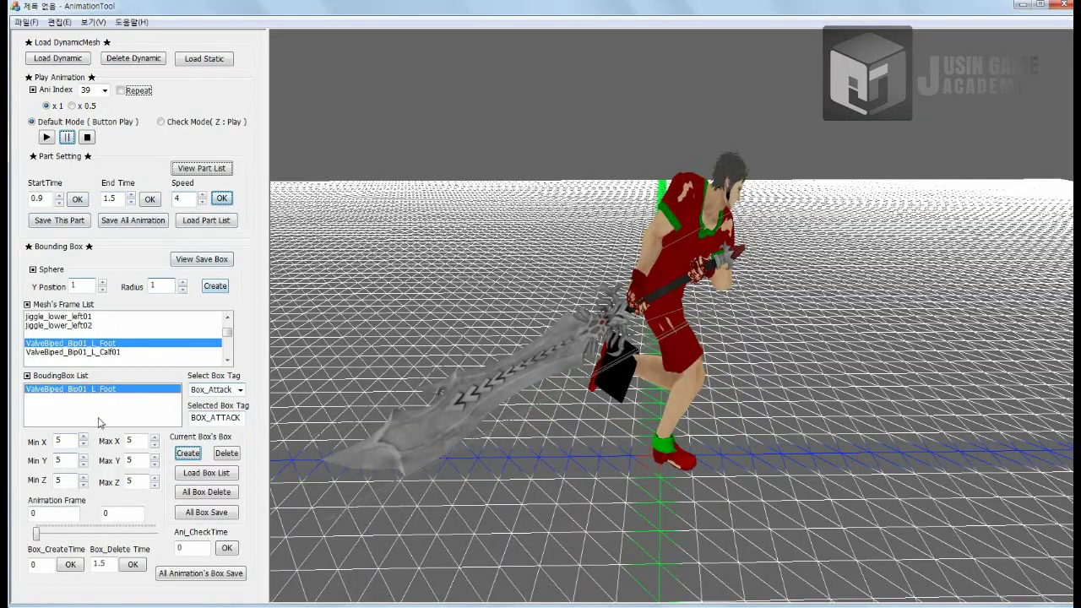
pyautogui.moveTo(751, 429); pyautogui.dragTo(778, 320, button='middle')
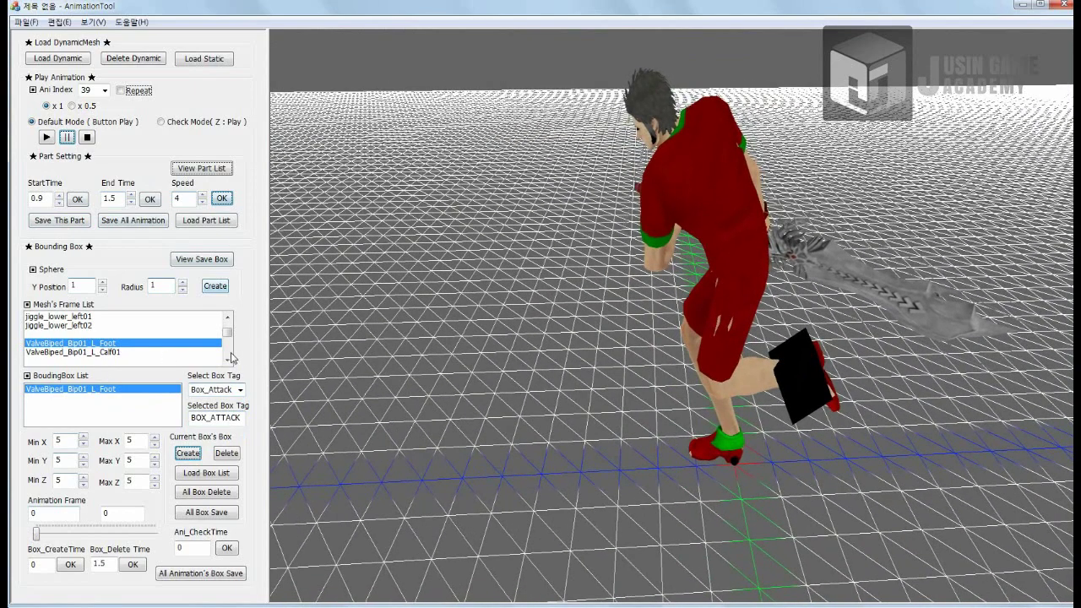
# Create a Box_Attack bounding box on the mesh frame ValveBiped_Bip01_R_Foot
pyautogui.scroll(-2, 202, 349)
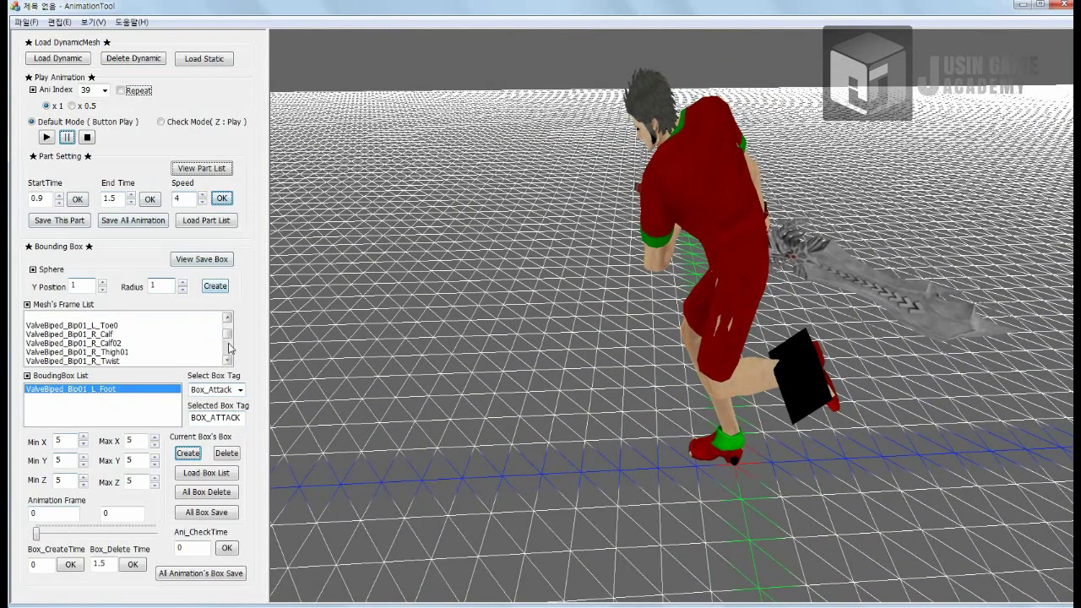
pyautogui.click(113, 344)
pyautogui.click(189, 458)
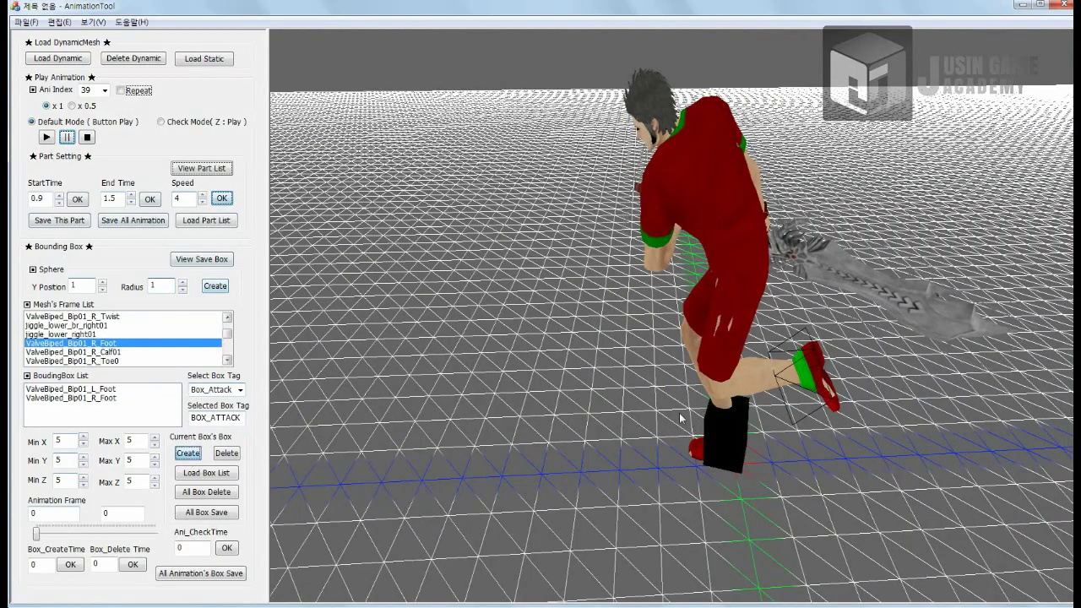
pyautogui.moveTo(782, 322); pyautogui.dragTo(781, 321, button='middle')
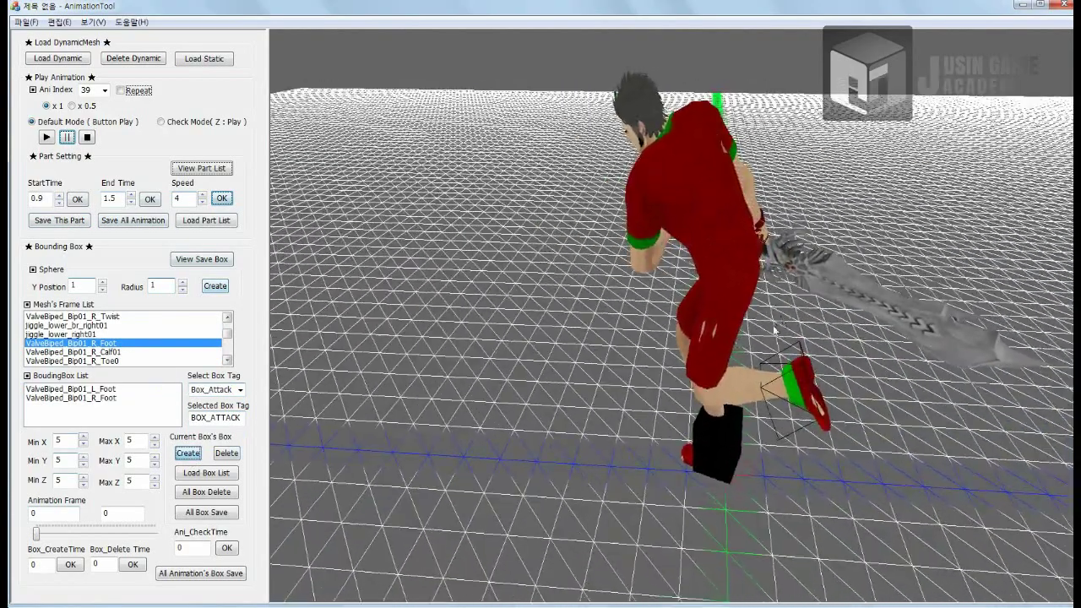
# Set the left-foot box's Min X, Min Y and Min Z to 10 and its Max X to 6.1
pyautogui.click(110, 390)
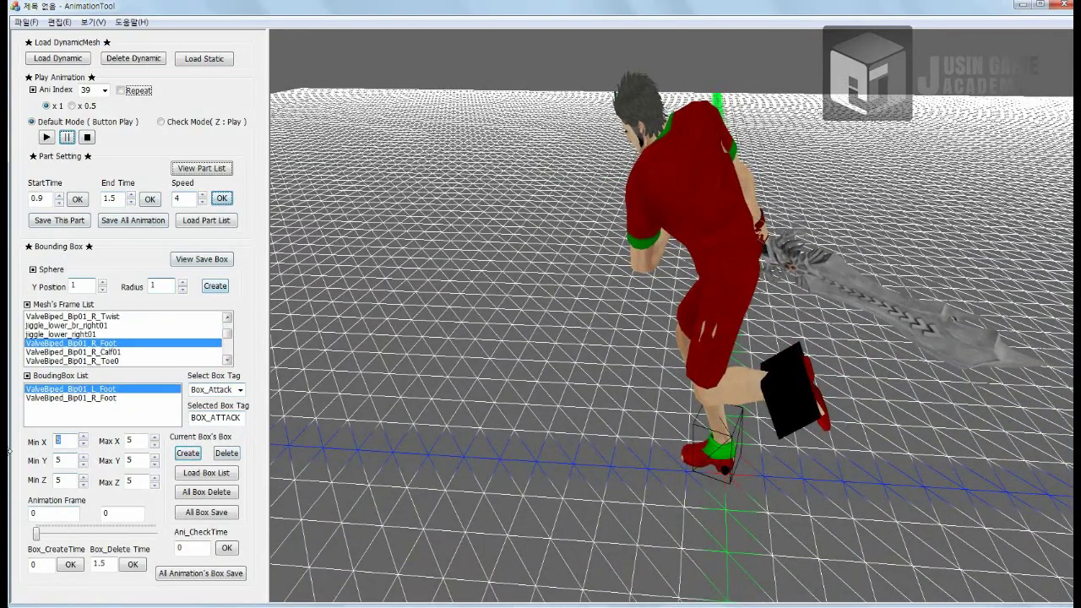
pyautogui.write('10')
pyautogui.press('Tab')
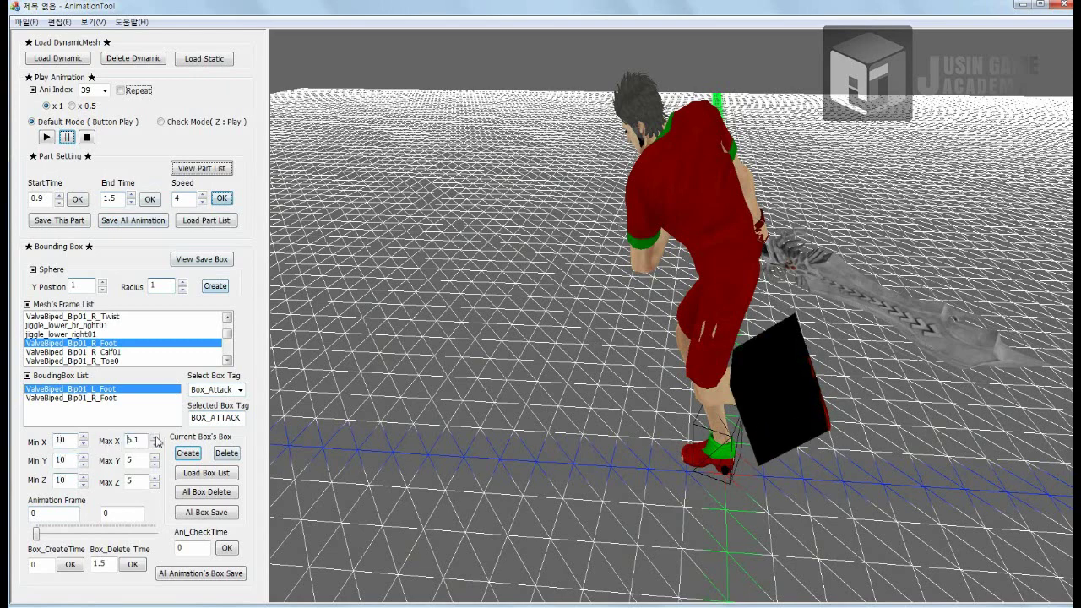
pyautogui.click(118, 398)
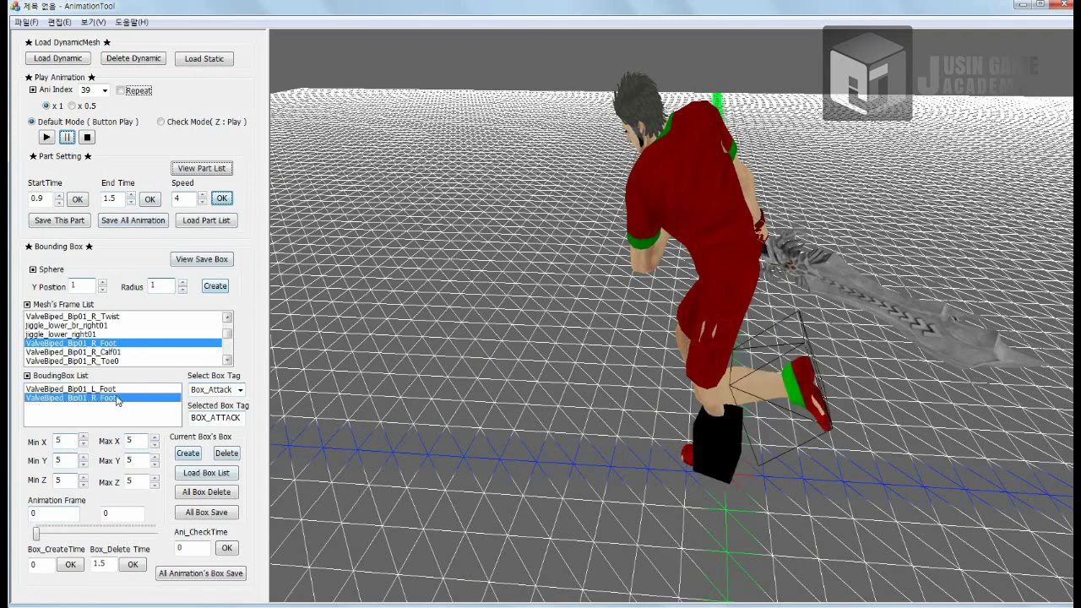
# Delete the left-foot bounding box and play the animation with the right-foot box selected
pyautogui.click(124, 392)
pyautogui.click(239, 455)
pyautogui.click(177, 391)
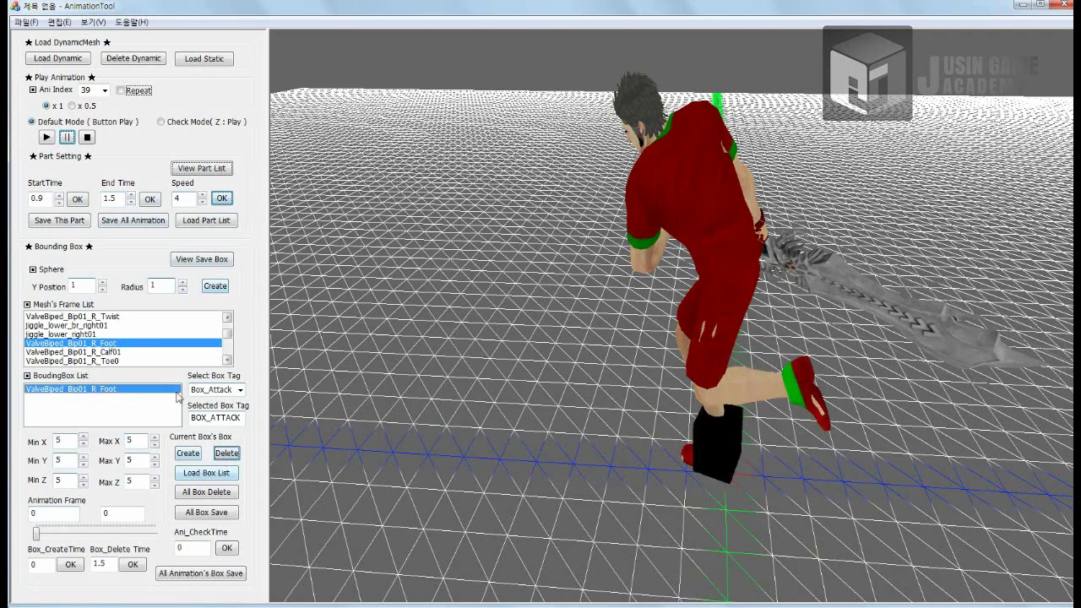
pyautogui.click(46, 138)
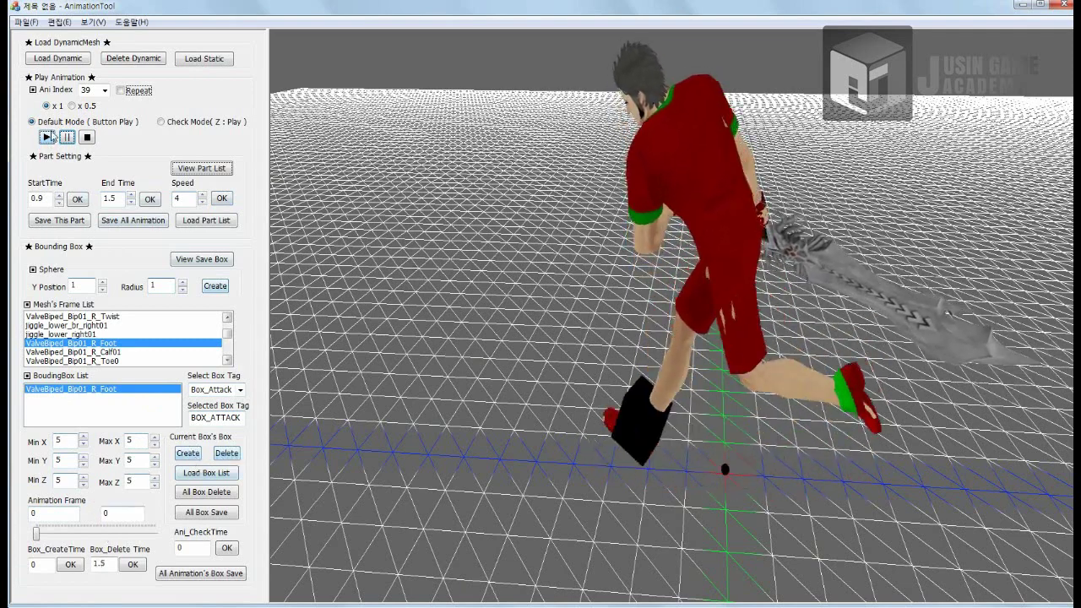
# Switch the played animation to index 2
pyautogui.click(104, 90)
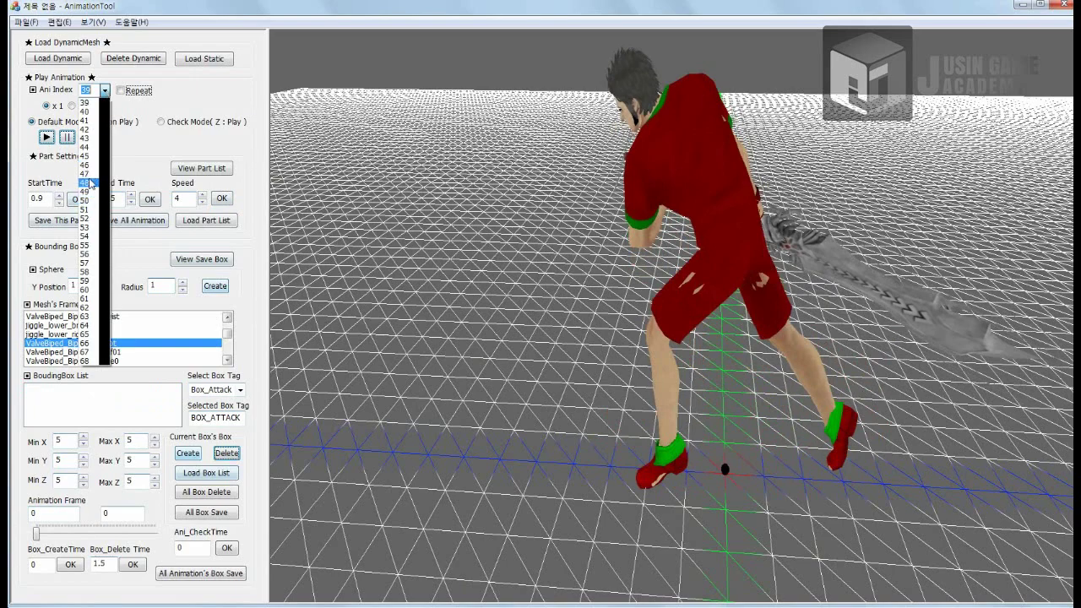
pyautogui.scroll(8, 105, 135)
pyautogui.click(86, 112)
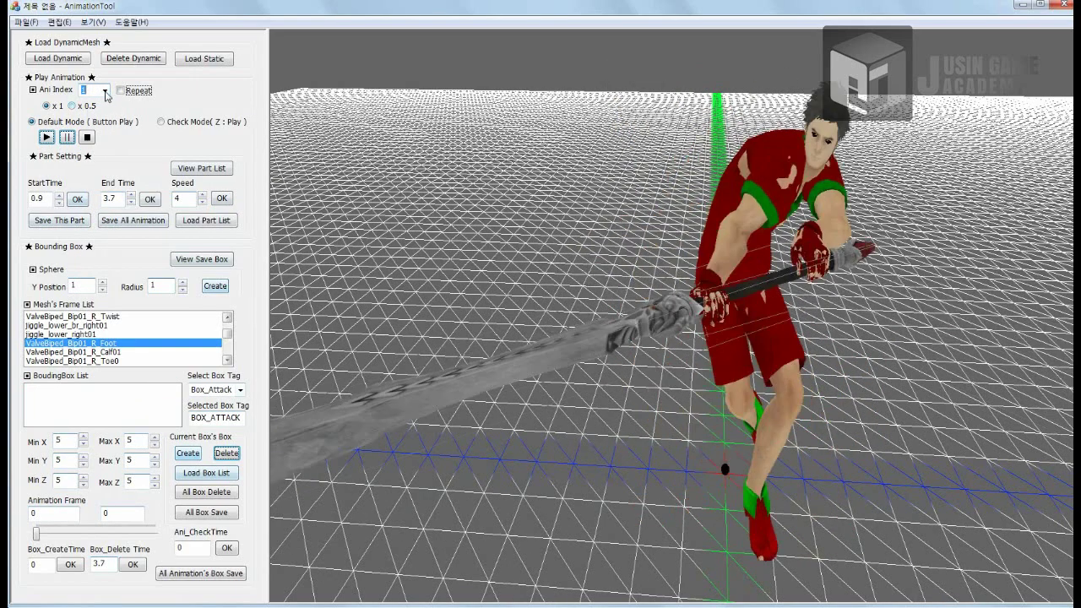
pyautogui.click(105, 90)
pyautogui.click(87, 121)
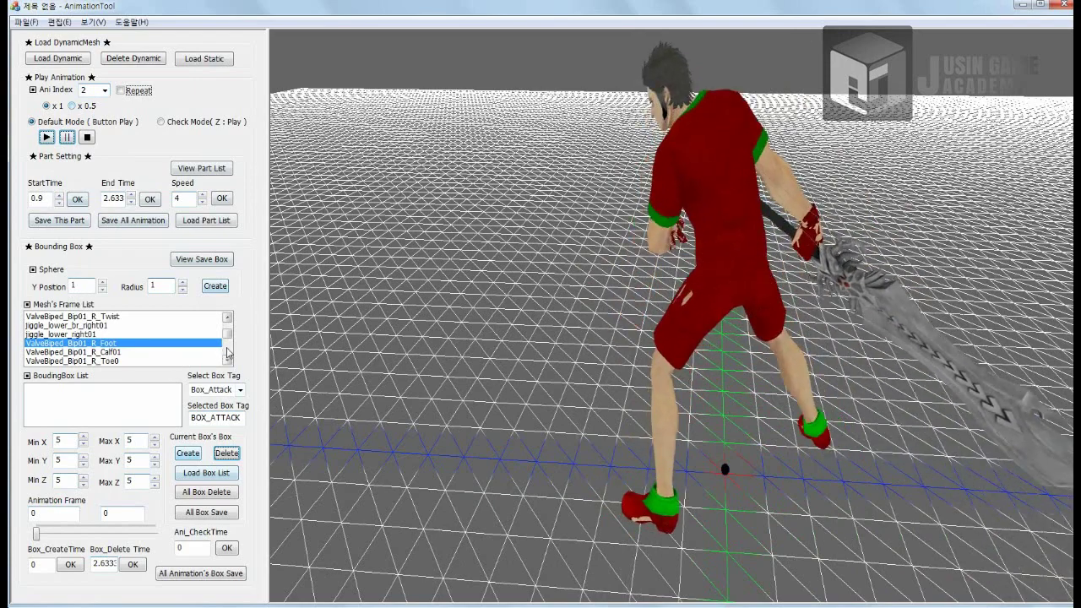
# Create a Box_Attack box on frame ValveBiped_Anim_Attachment_RH with Min X 5, Min Y and Z 6, Max X 92, Max Y and Z 6
pyautogui.moveTo(226, 334); pyautogui.dragTo(225, 338)
pyautogui.scroll(10, 227, 341)
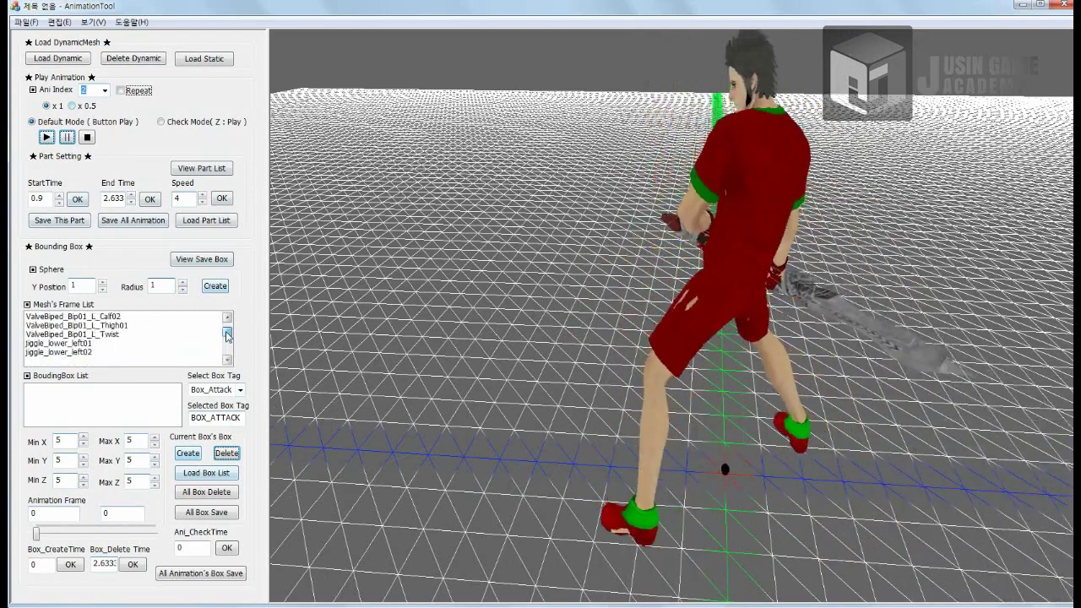
pyautogui.scroll(-6, 228, 350)
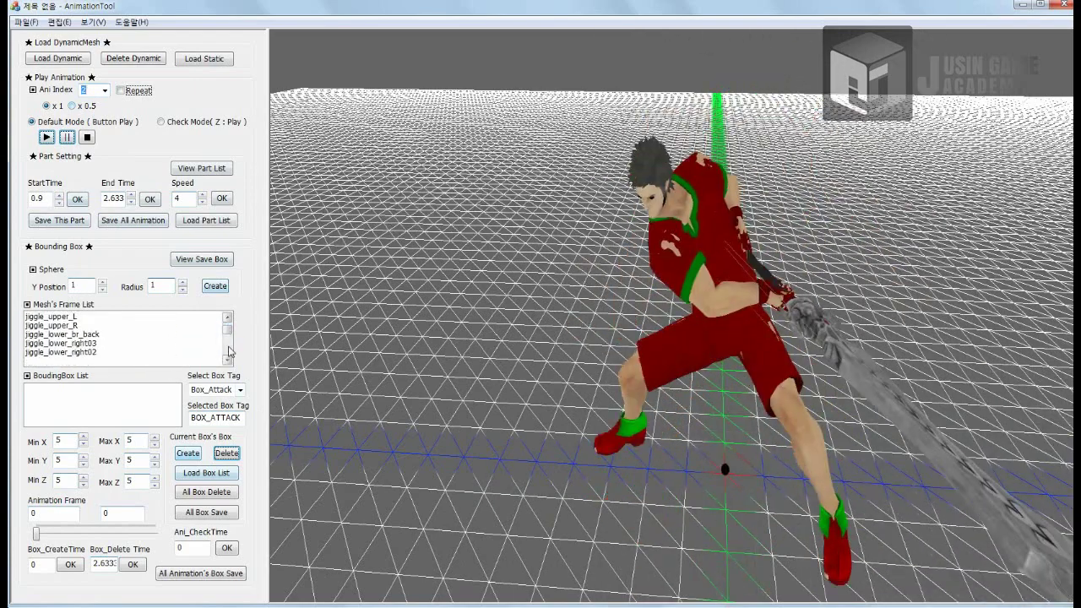
pyautogui.scroll(-5, 228, 351)
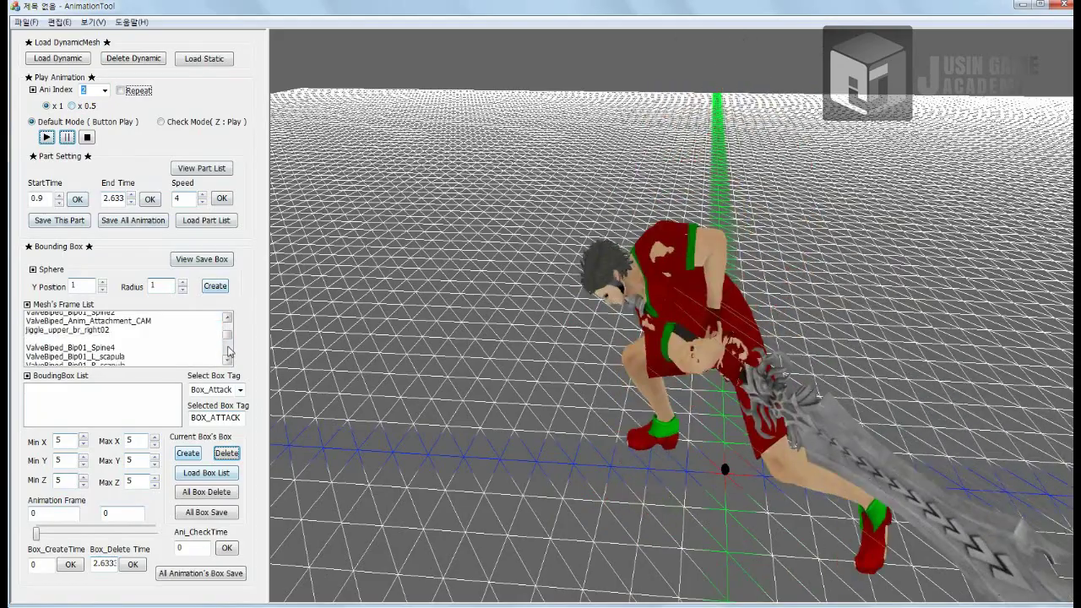
pyautogui.click(227, 349)
pyautogui.click(228, 349)
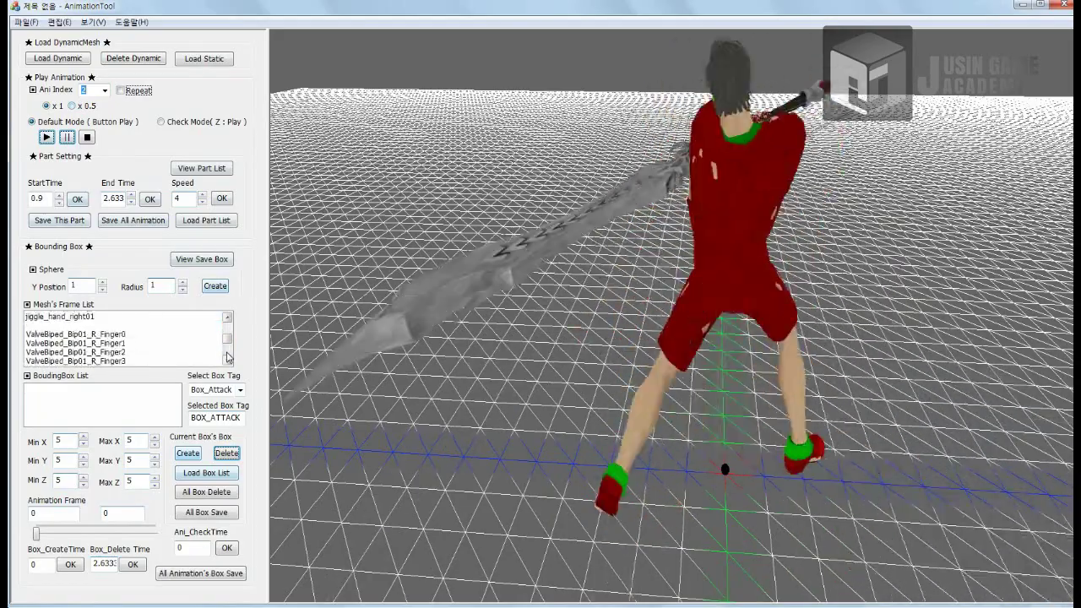
pyautogui.click(227, 349)
pyautogui.click(141, 336)
pyautogui.scroll(-6, 463, 346)
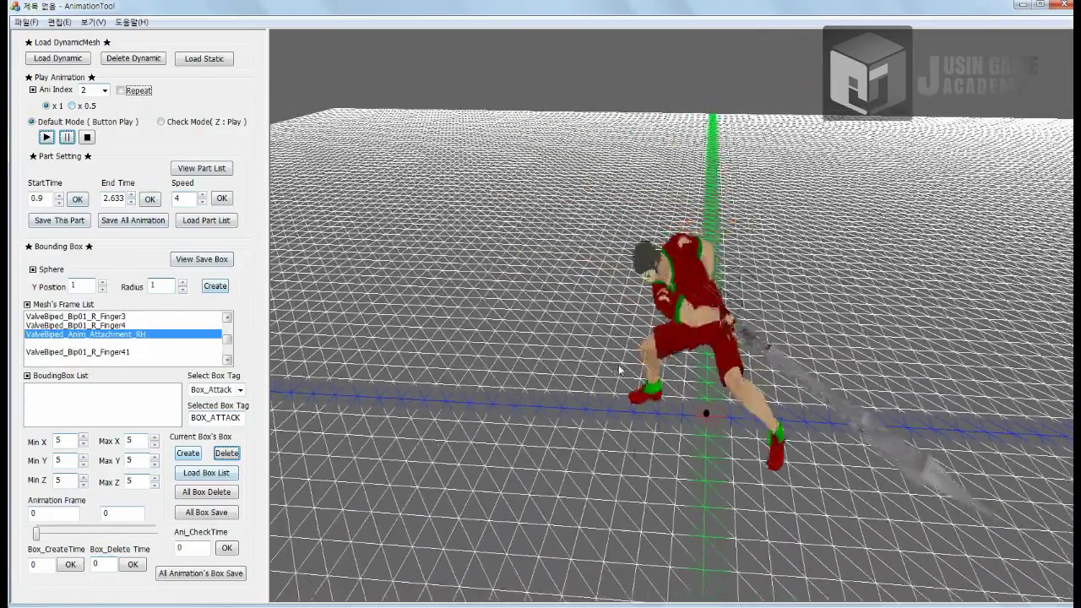
pyautogui.moveTo(619, 370); pyautogui.dragTo(781, 321, button='middle')
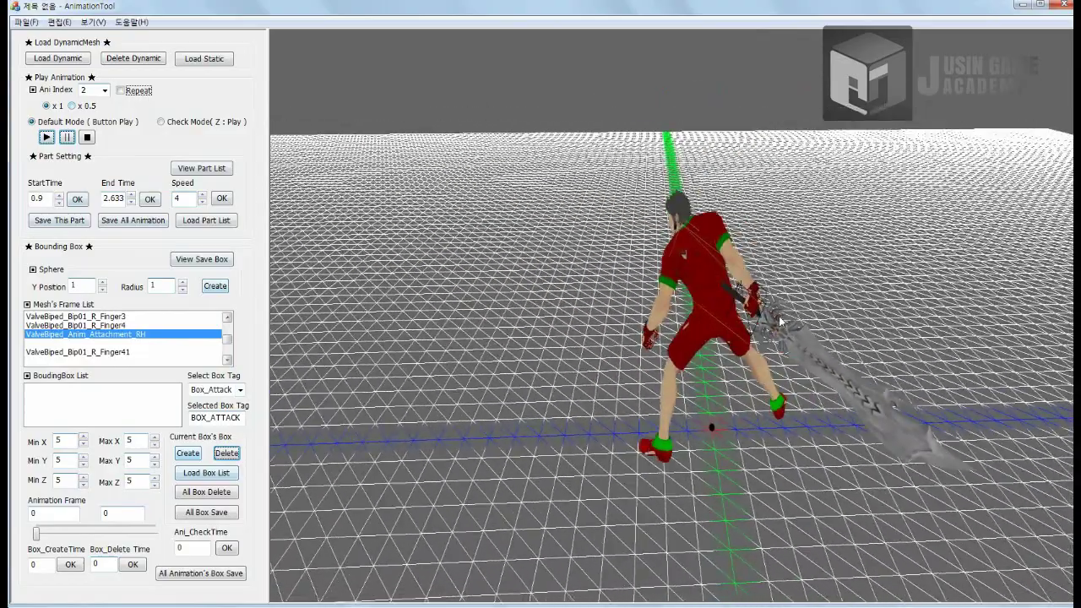
pyautogui.click(241, 391)
pyautogui.click(223, 439)
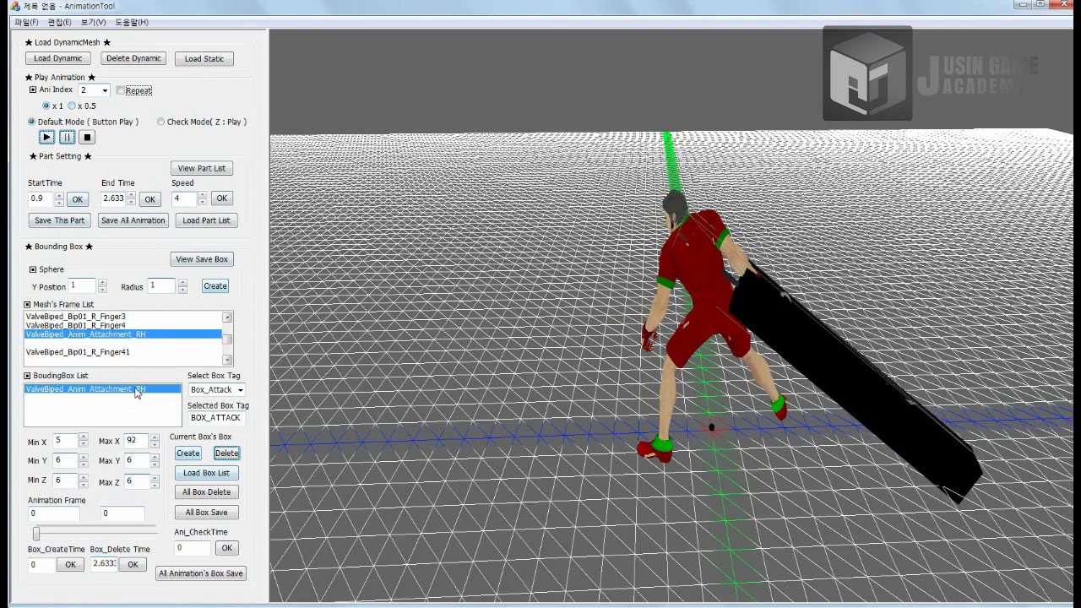
# Set the sword box's create time to 0.55 and delete time to 0.9, and preview the animation at half speed
pyautogui.moveTo(38, 534); pyautogui.dragTo(78, 532)
pyautogui.click(70, 564)
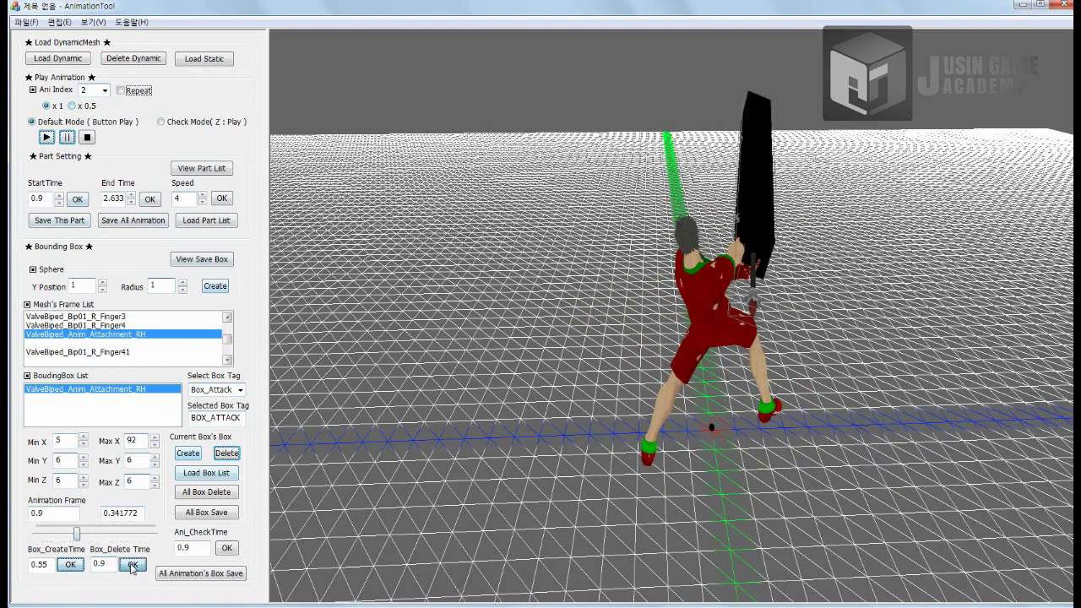
pyautogui.click(46, 138)
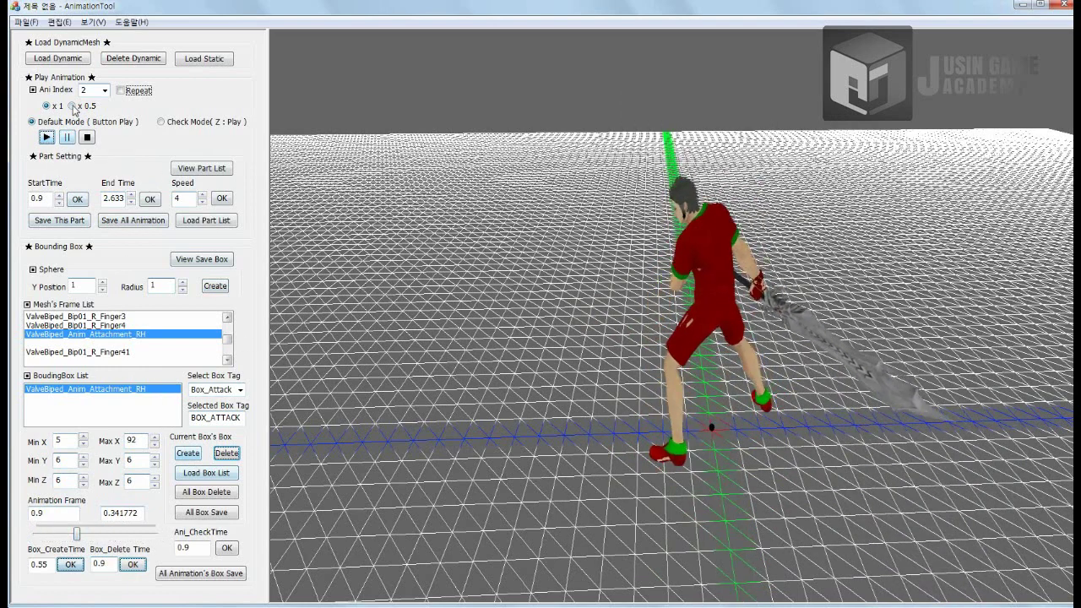
pyautogui.click(73, 109)
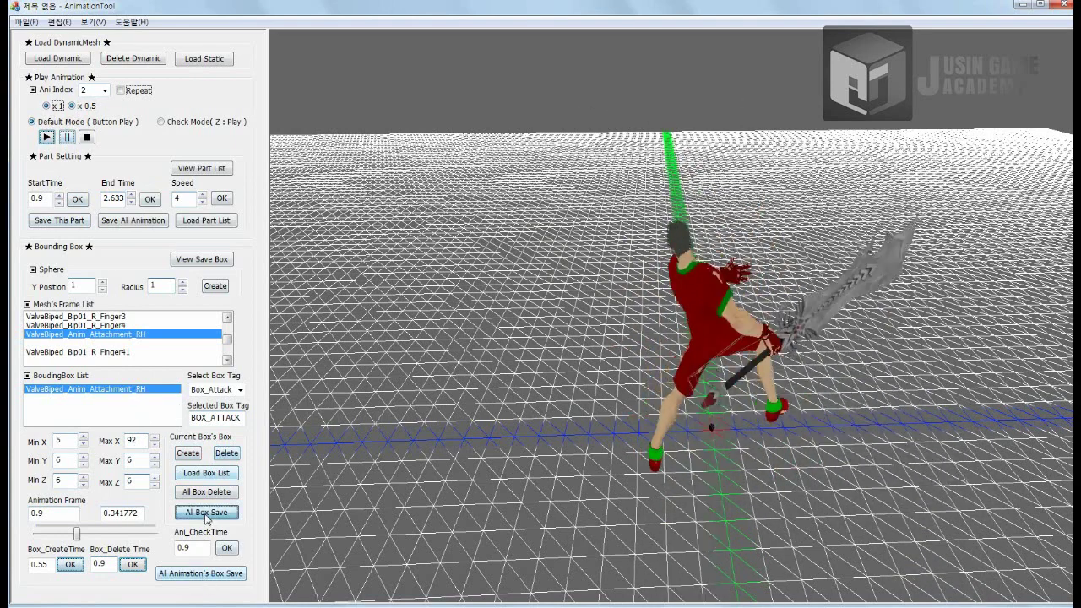
# Save the boxes of all animations to the Sword_1 folder as Box_Sync
pyautogui.click(203, 575)
pyautogui.click(474, 411)
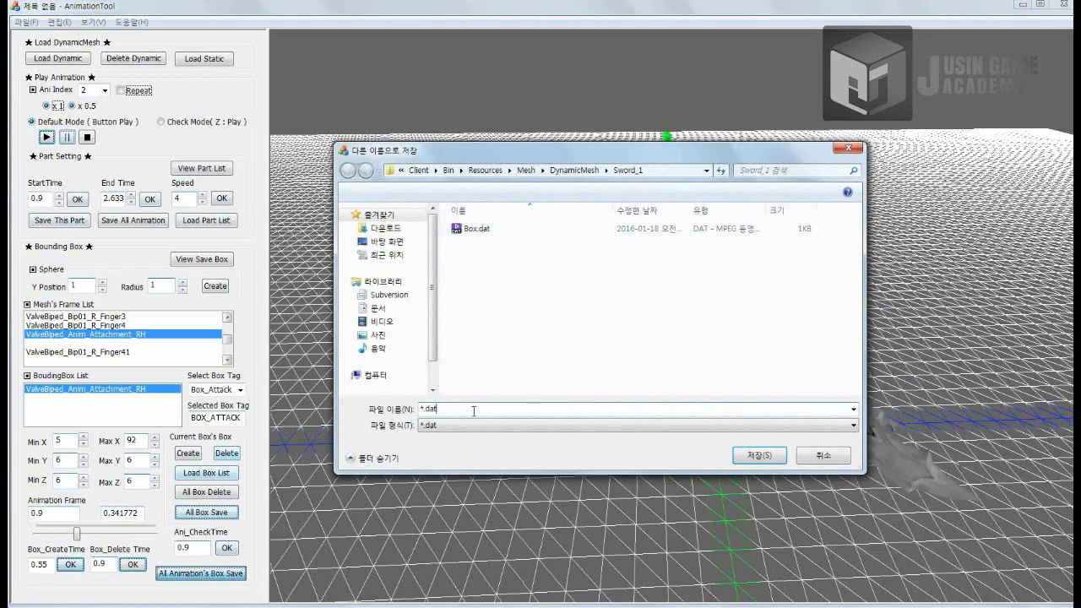
pyautogui.write('Box_')
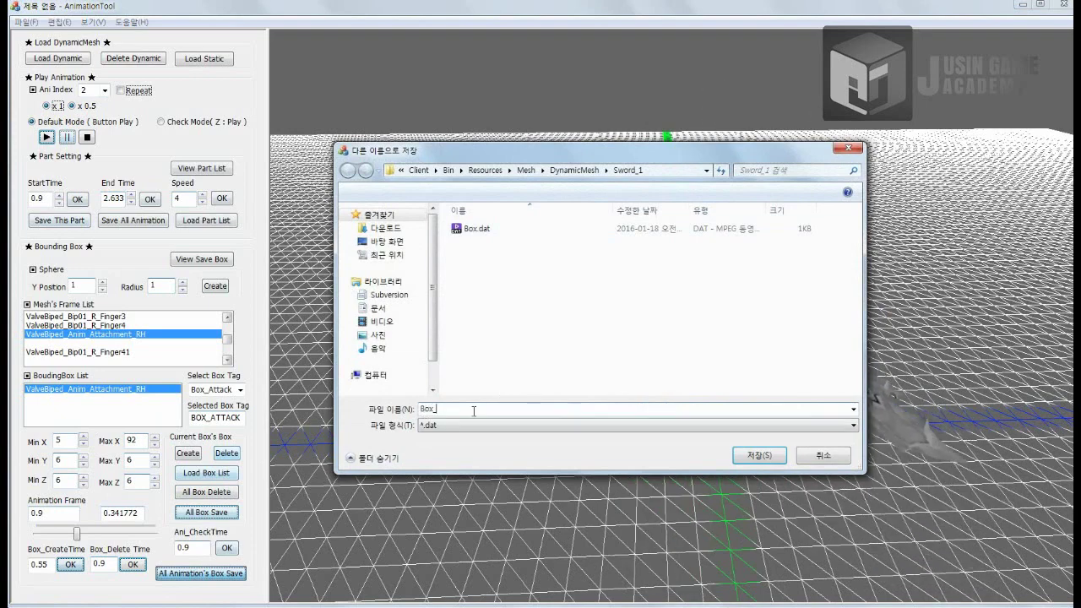
pyautogui.write('Syn')
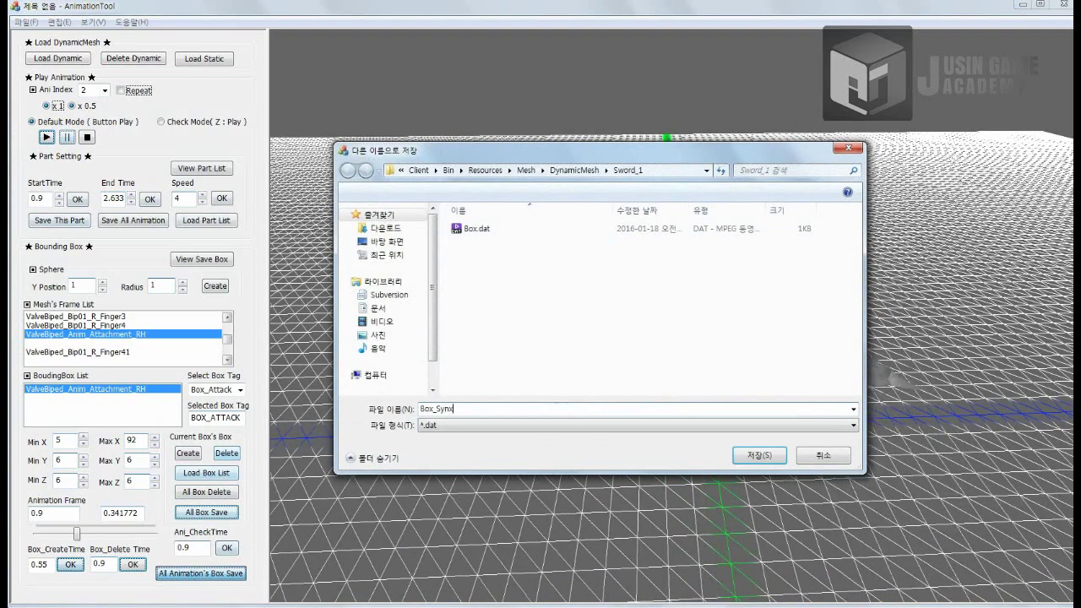
pyautogui.write('c')
pyautogui.press('Return')
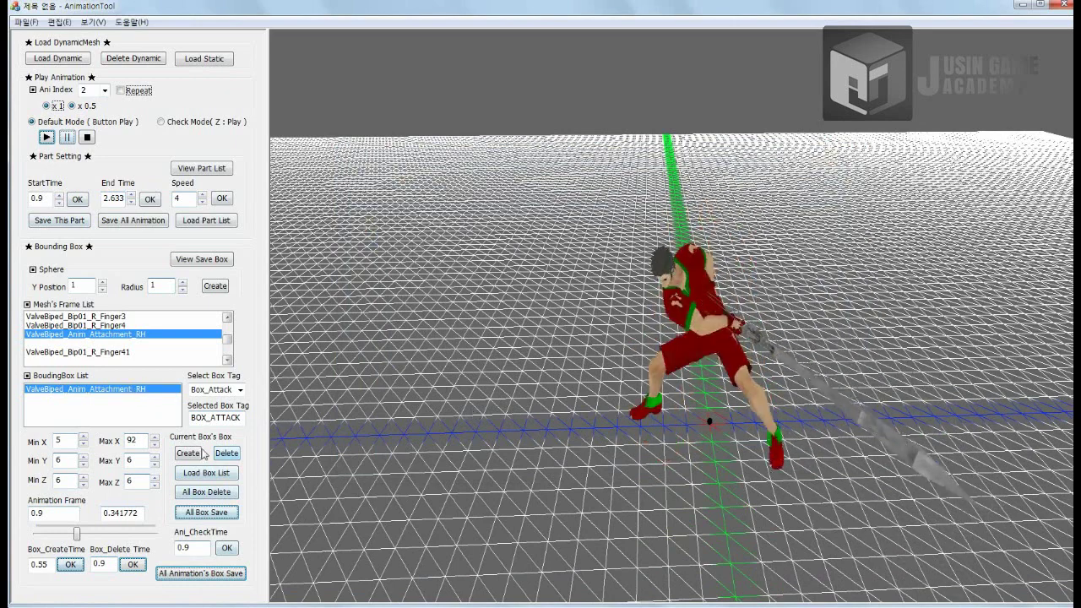
# Delete all current boxes, reload the saved box list from file and select the ValveBiped_Anim_Attachment_RH box
pyautogui.click(207, 494)
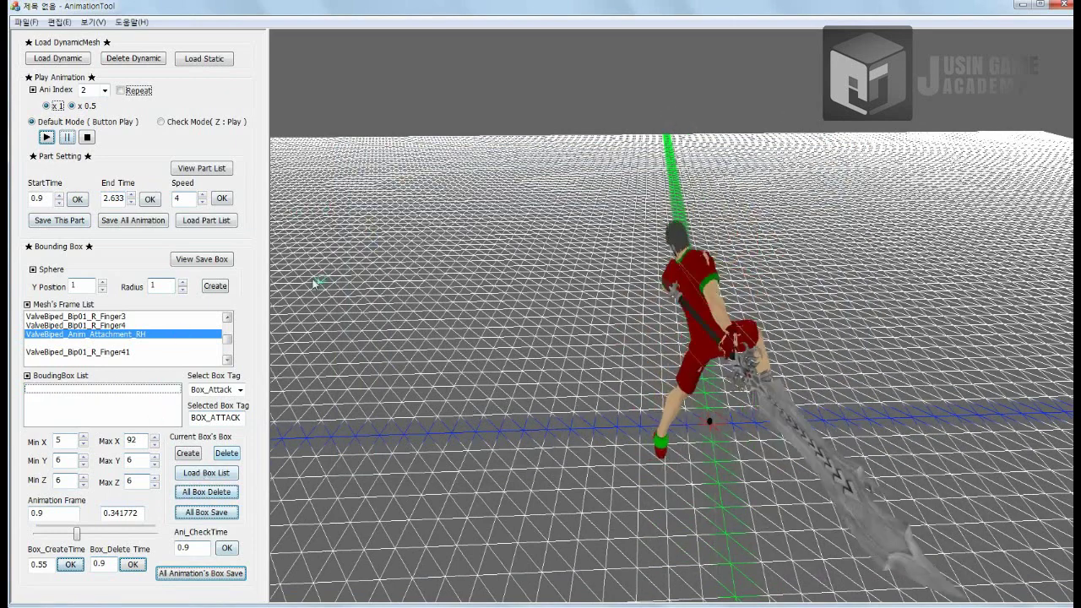
pyautogui.click(206, 473)
pyautogui.doubleClick(486, 247)
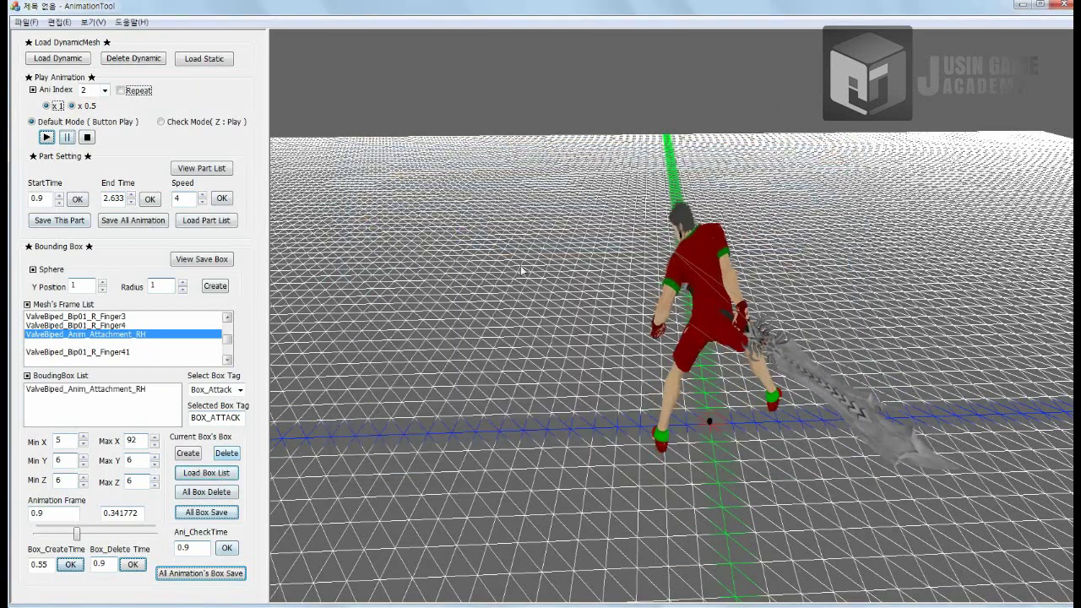
pyautogui.click(145, 391)
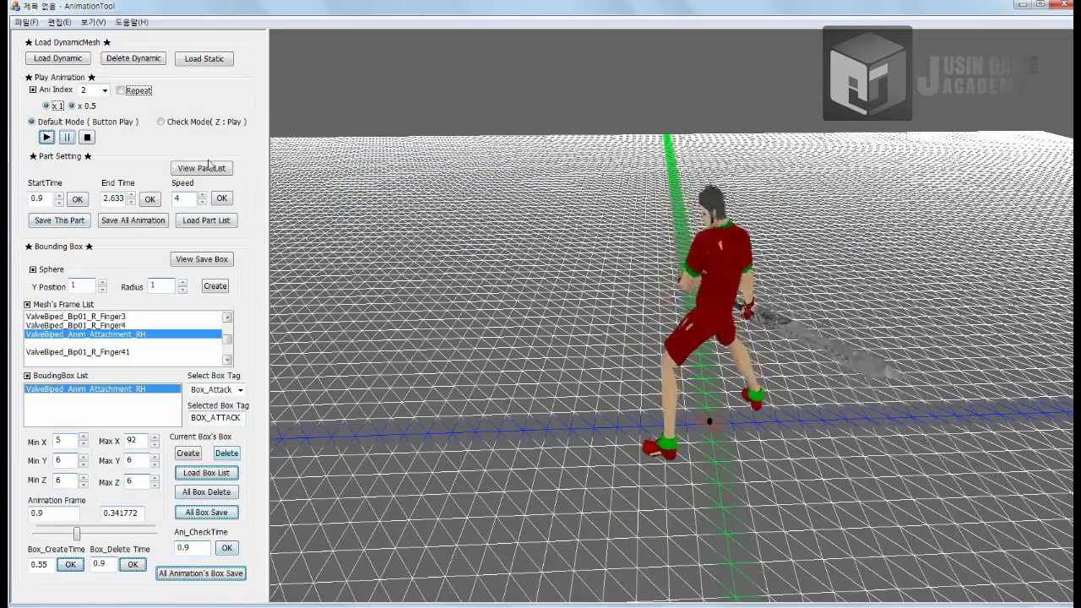